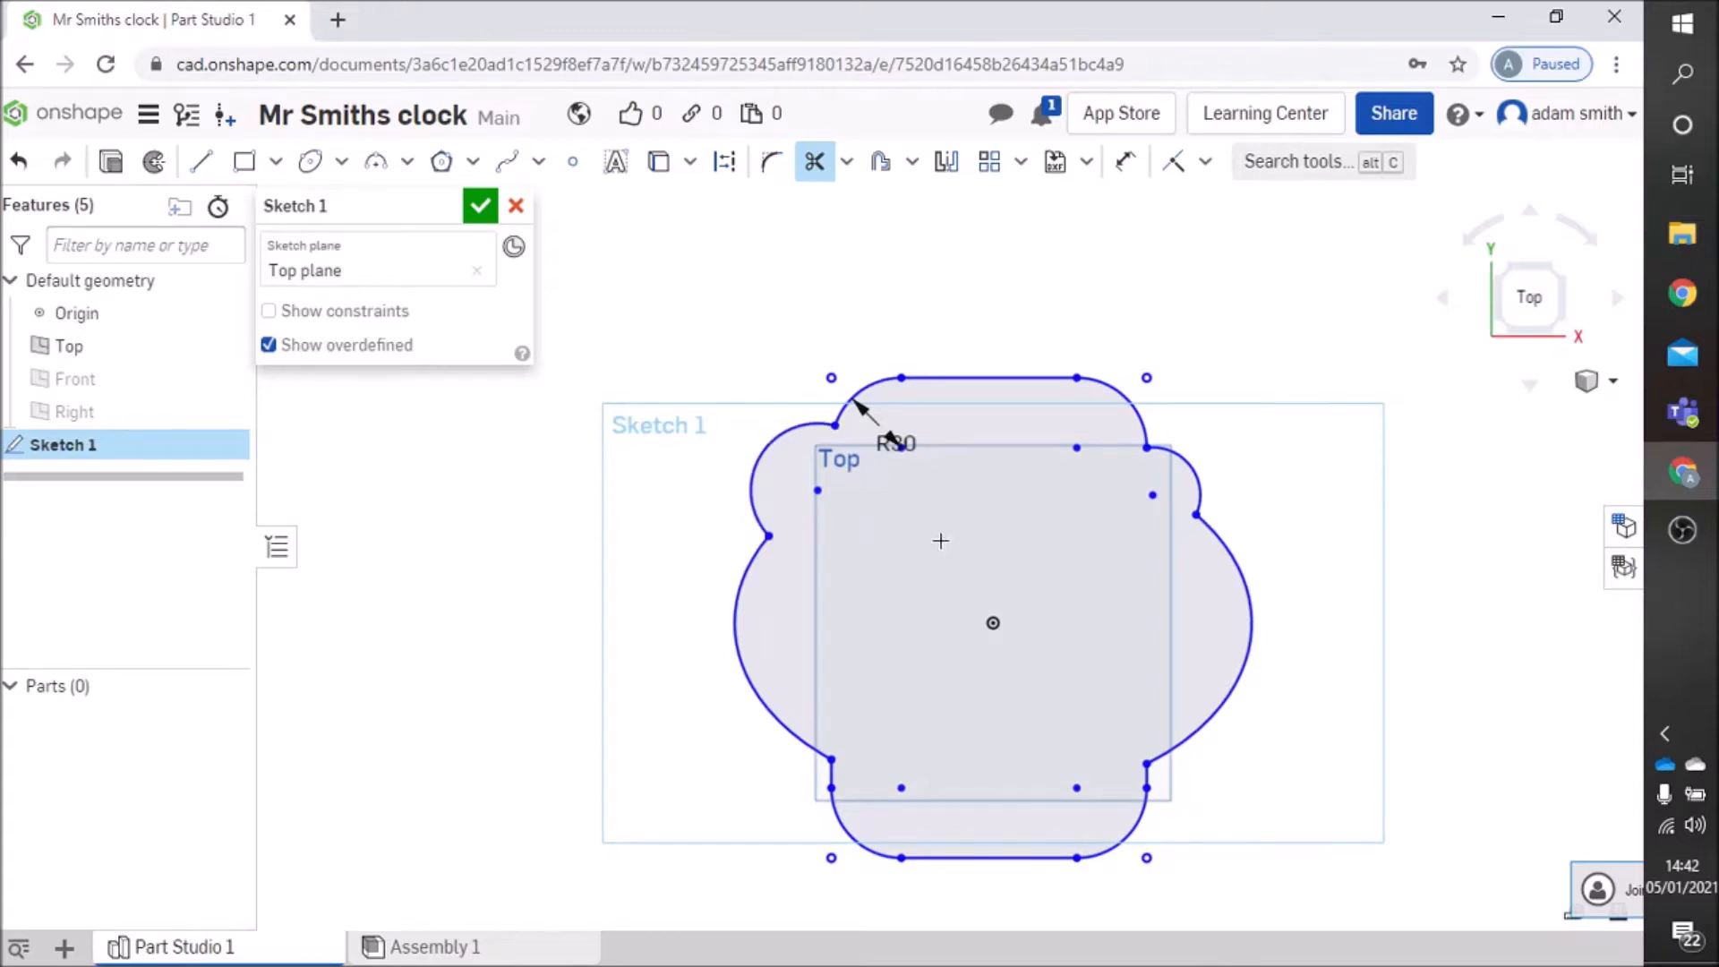
Draw a center point circle about 10.3 mm in diameter at the origin of the clock outline
{"action": "scroll", "coordinate": [994, 685], "scroll_direction": "down", "scroll_amount": 2}
{"action": "scroll", "coordinate": [995, 686], "scroll_direction": "up", "scroll_amount": 4}
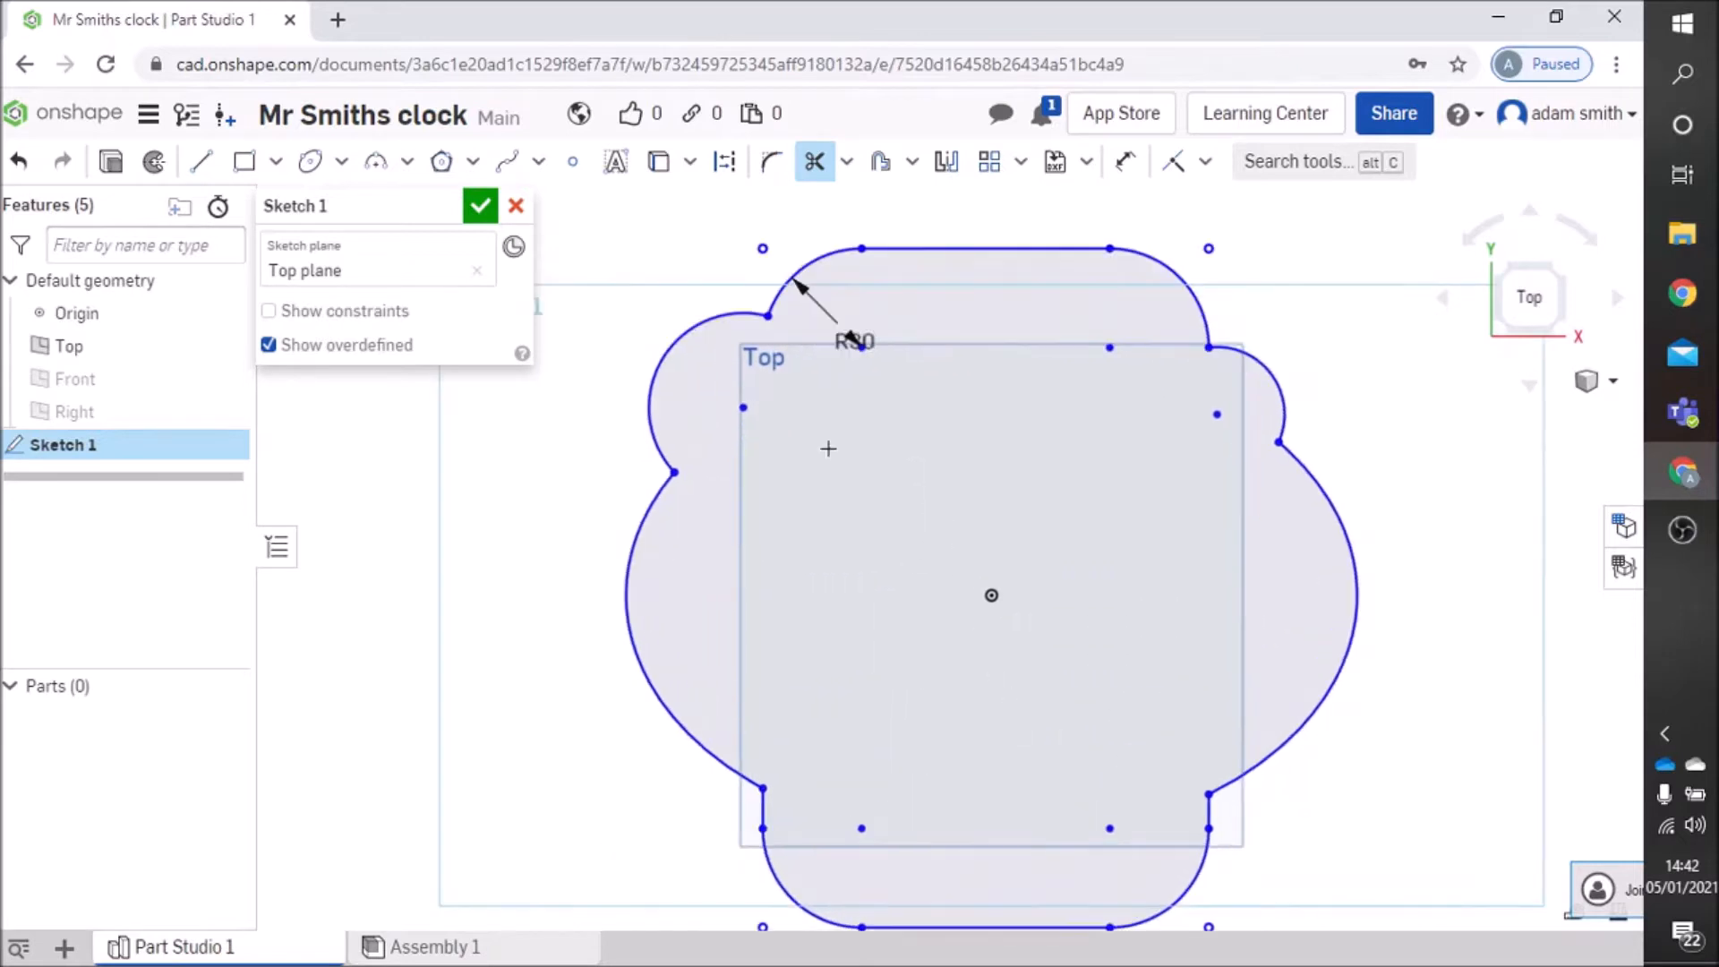
{"action": "left_click", "coordinate": [343, 164]}
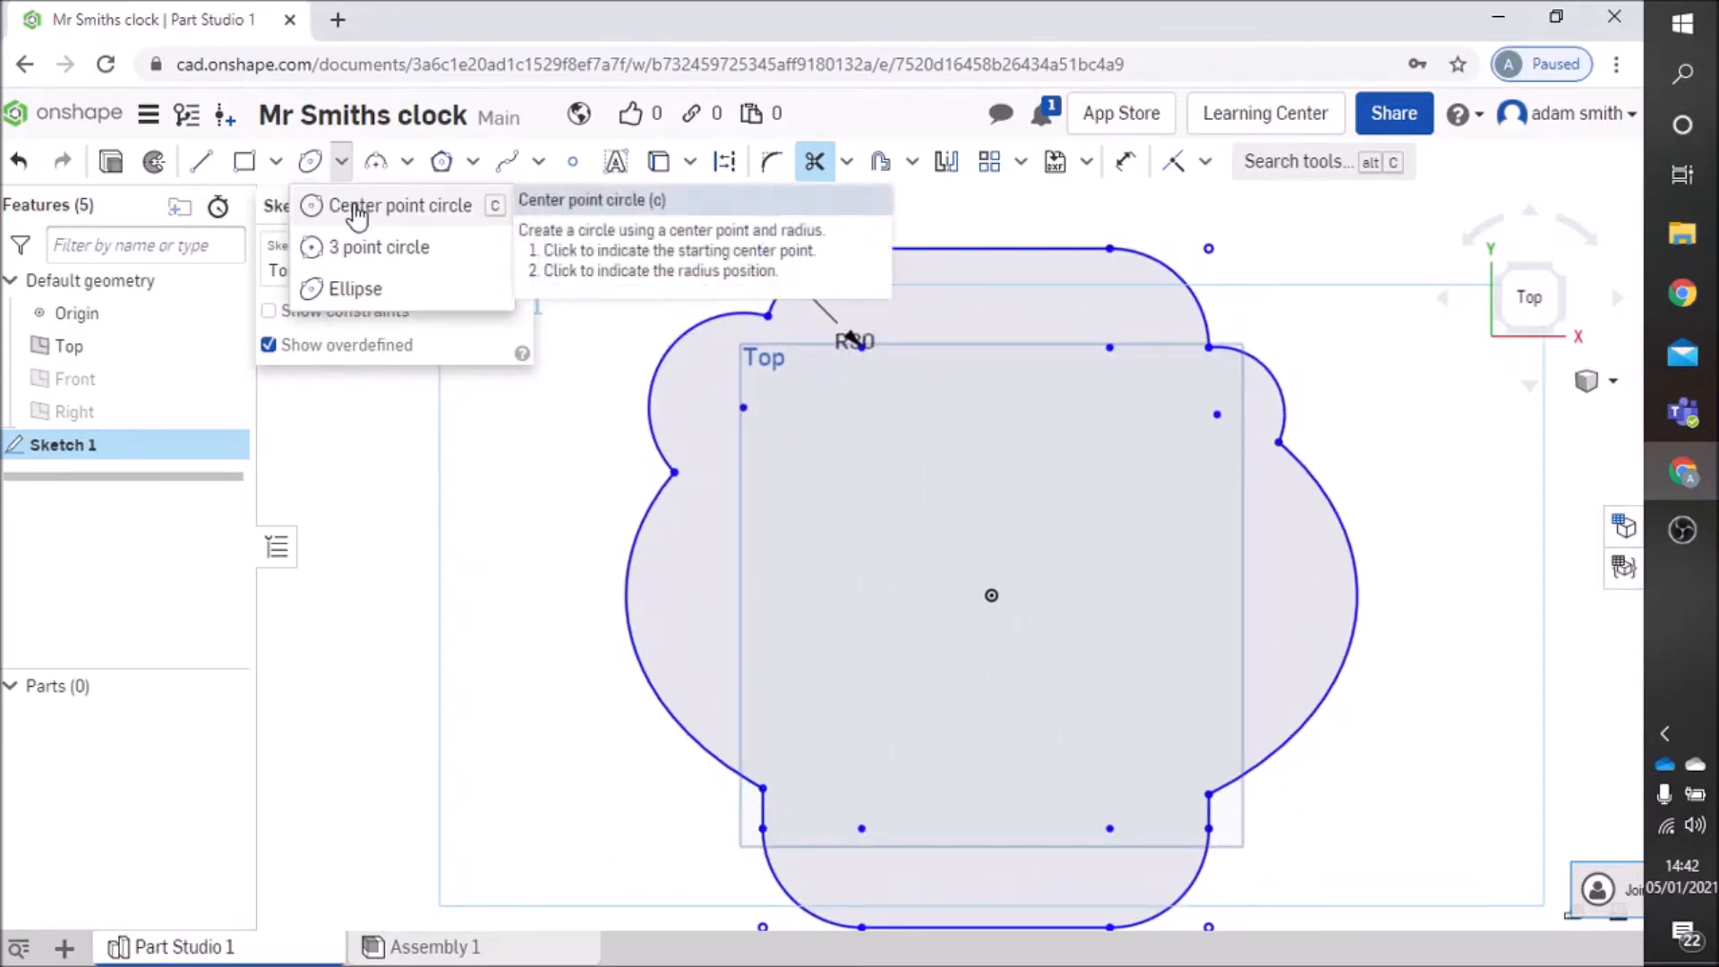
{"action": "left_click", "coordinate": [357, 207]}
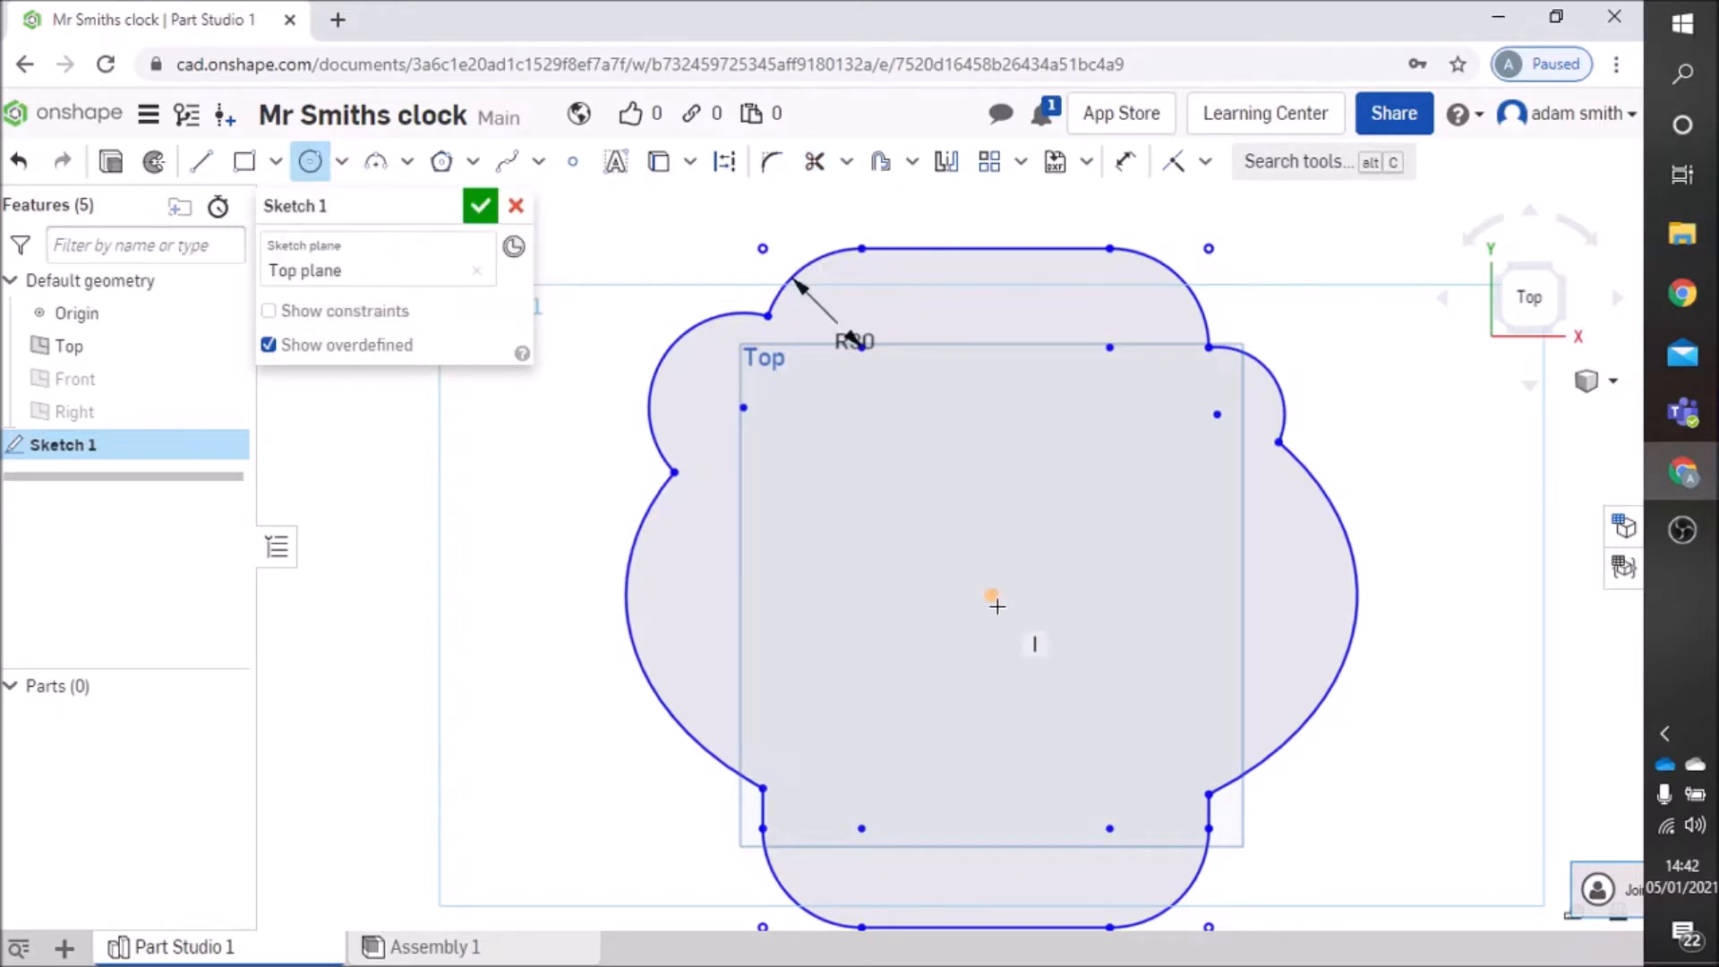
{"action": "left_click", "coordinate": [991, 595]}
{"action": "left_click", "coordinate": [1000, 609]}
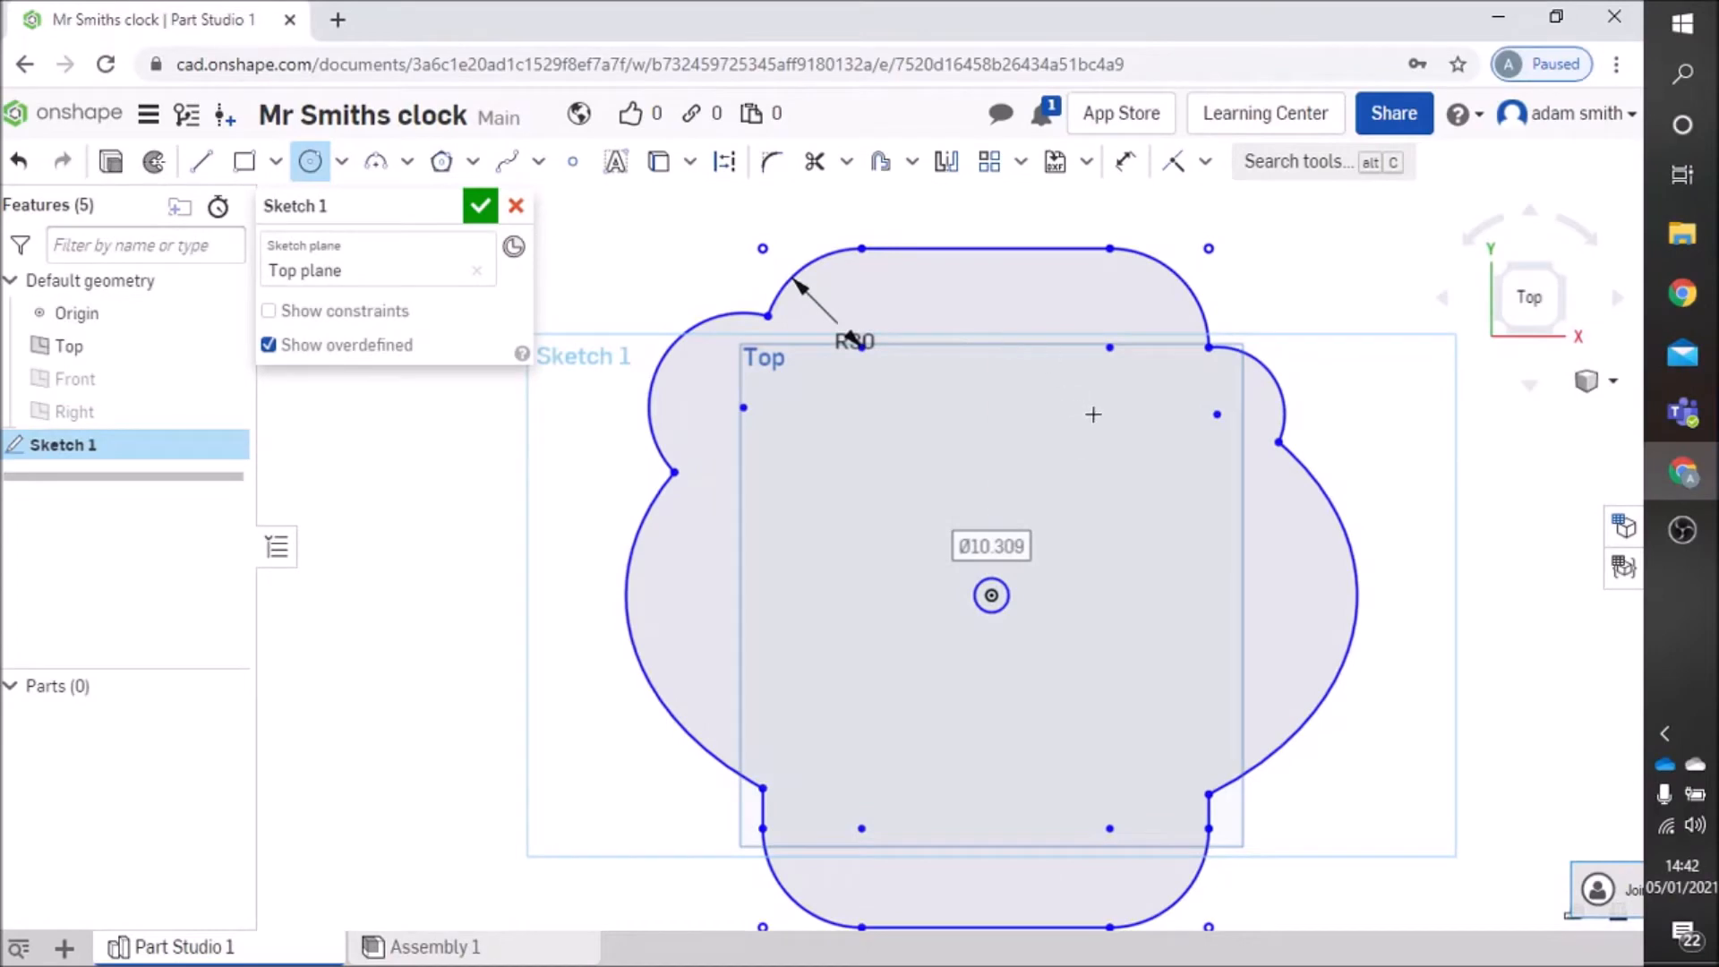
Place a sketch text box near the upper edge of the clock face and enter the text 12
{"action": "left_click", "coordinate": [618, 170]}
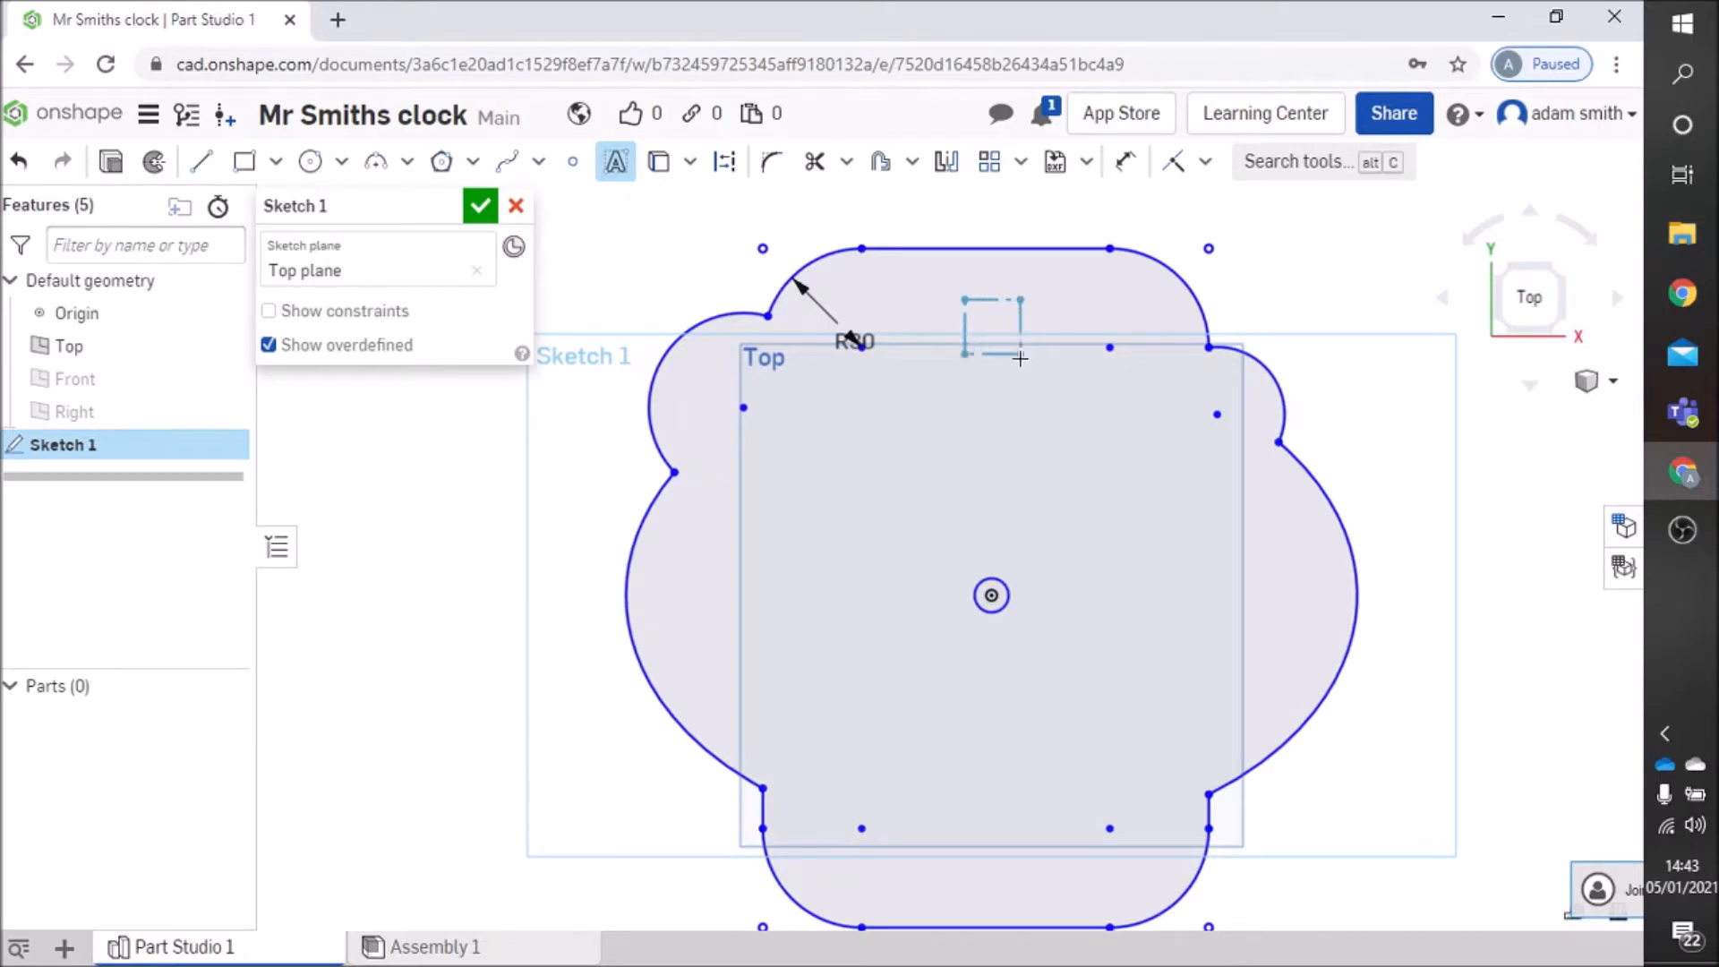
{"action": "left_click", "coordinate": [1024, 366]}
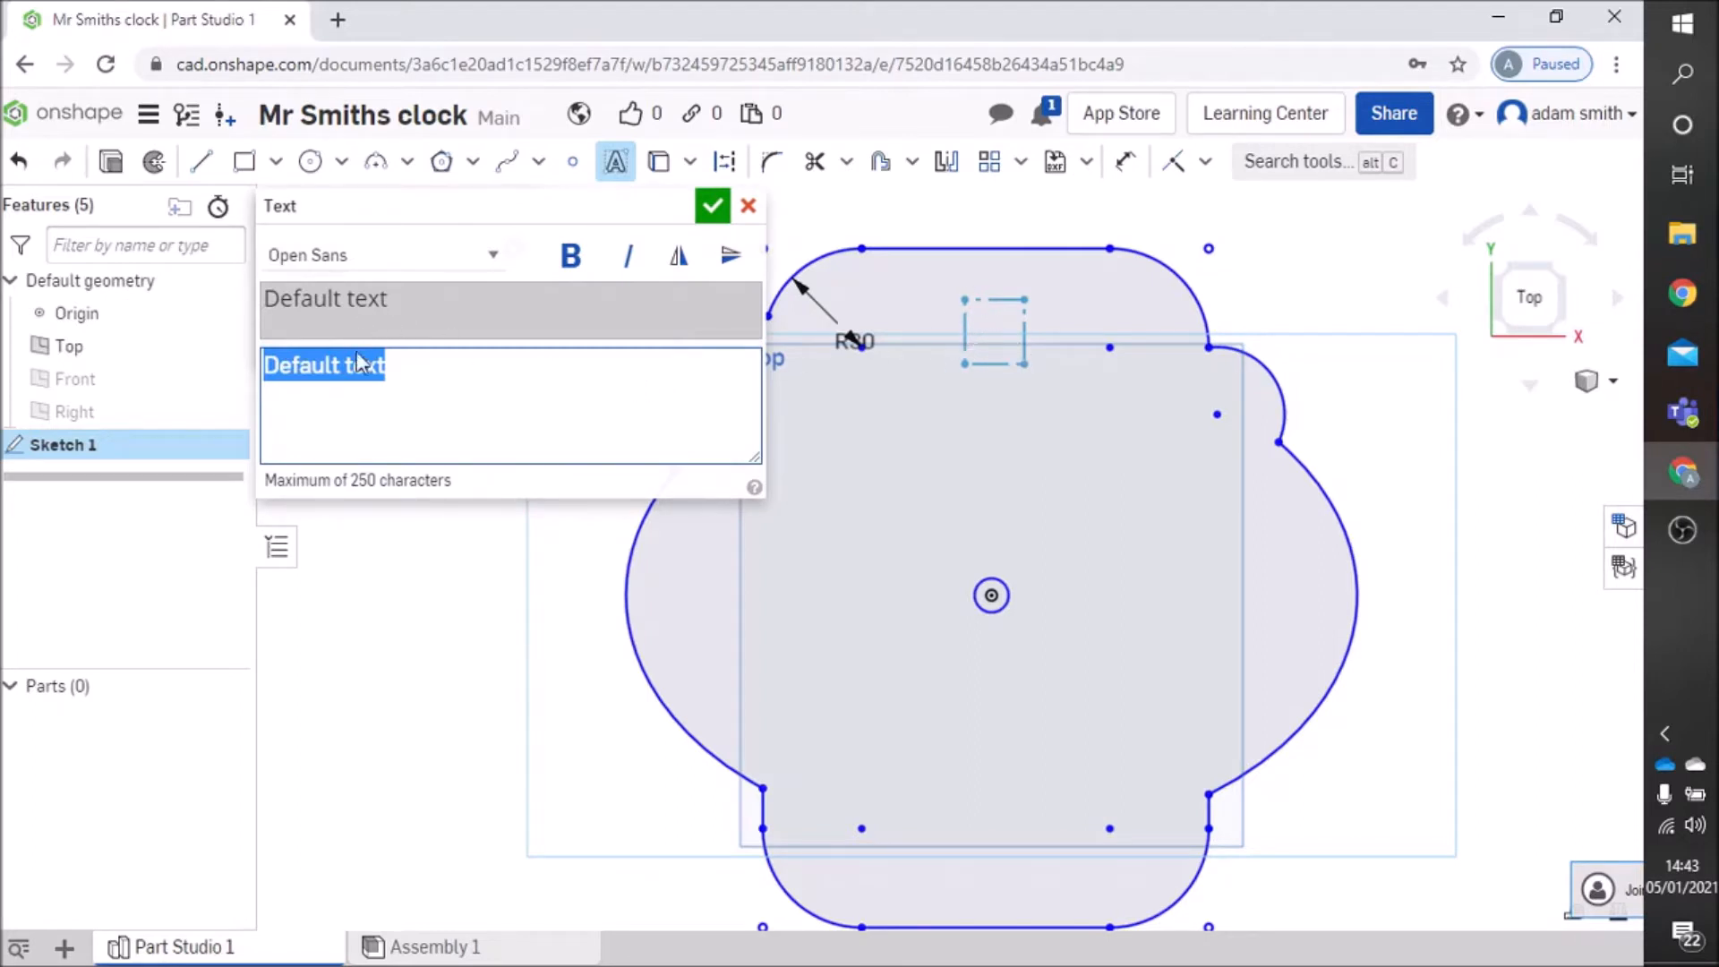
{"action": "left_click_drag", "start_coordinate": [441, 371], "coordinate": [244, 375]}
{"action": "type", "text": "12"}
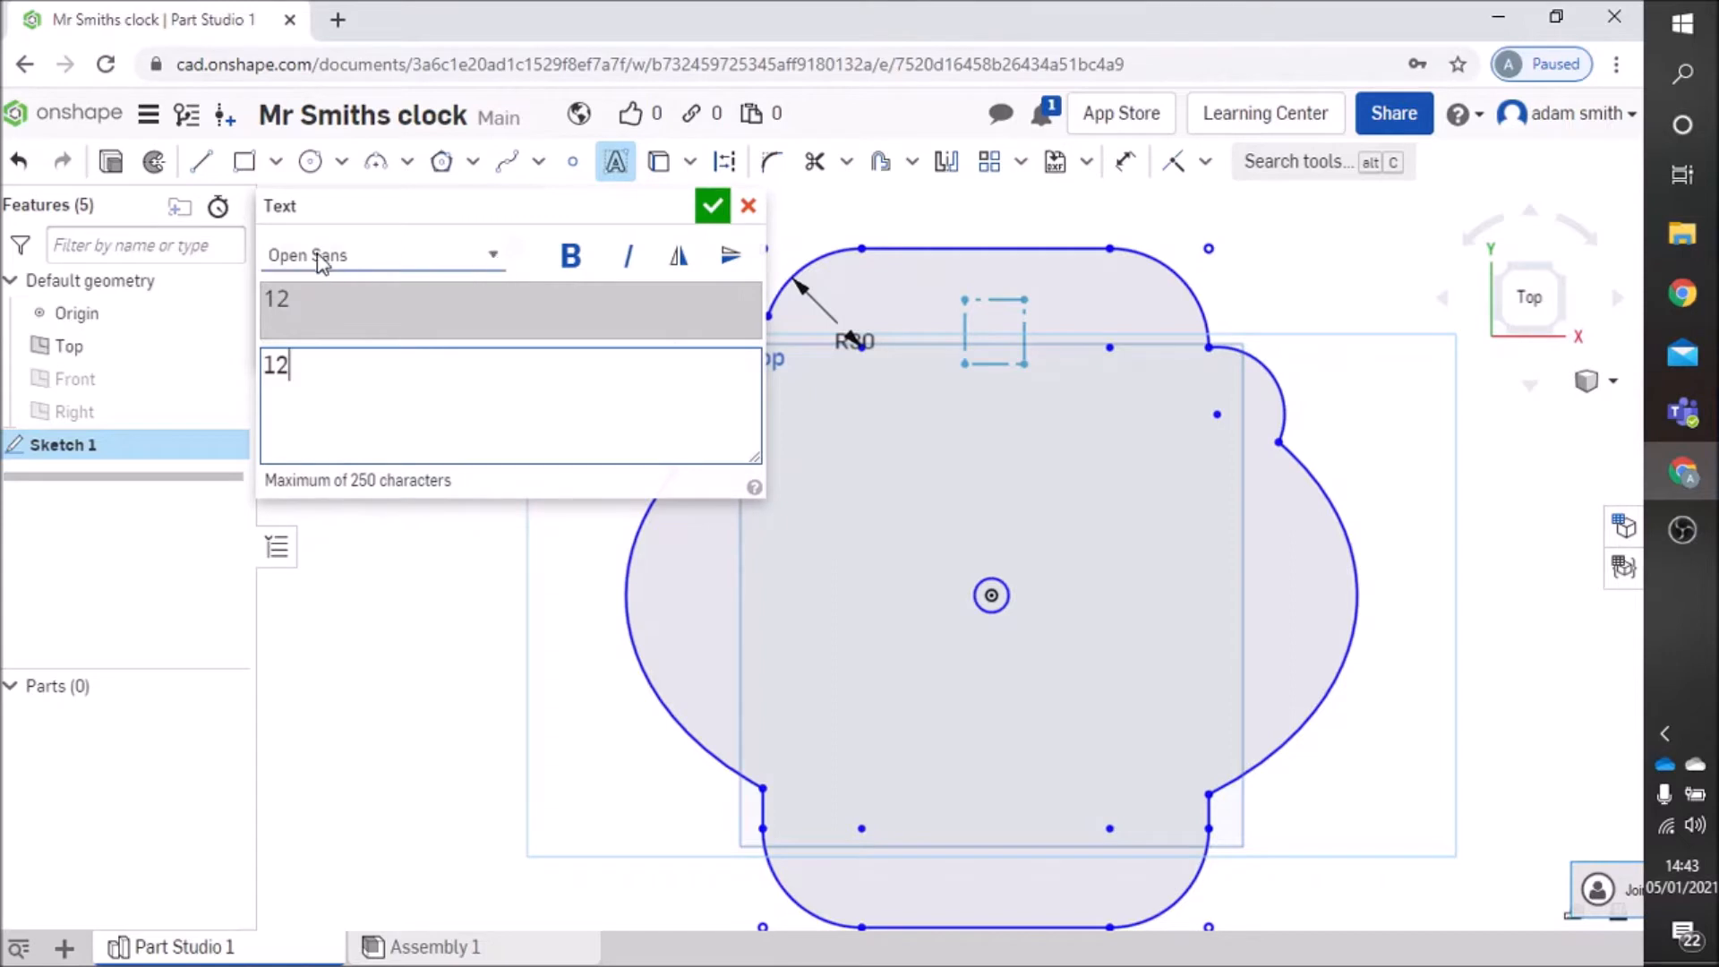
Try the Allerta Stencil, Arimo, Droid Sans Mono, Noto Sans and Noto Sans Korean fonts on the 12 text
{"action": "left_click", "coordinate": [494, 258]}
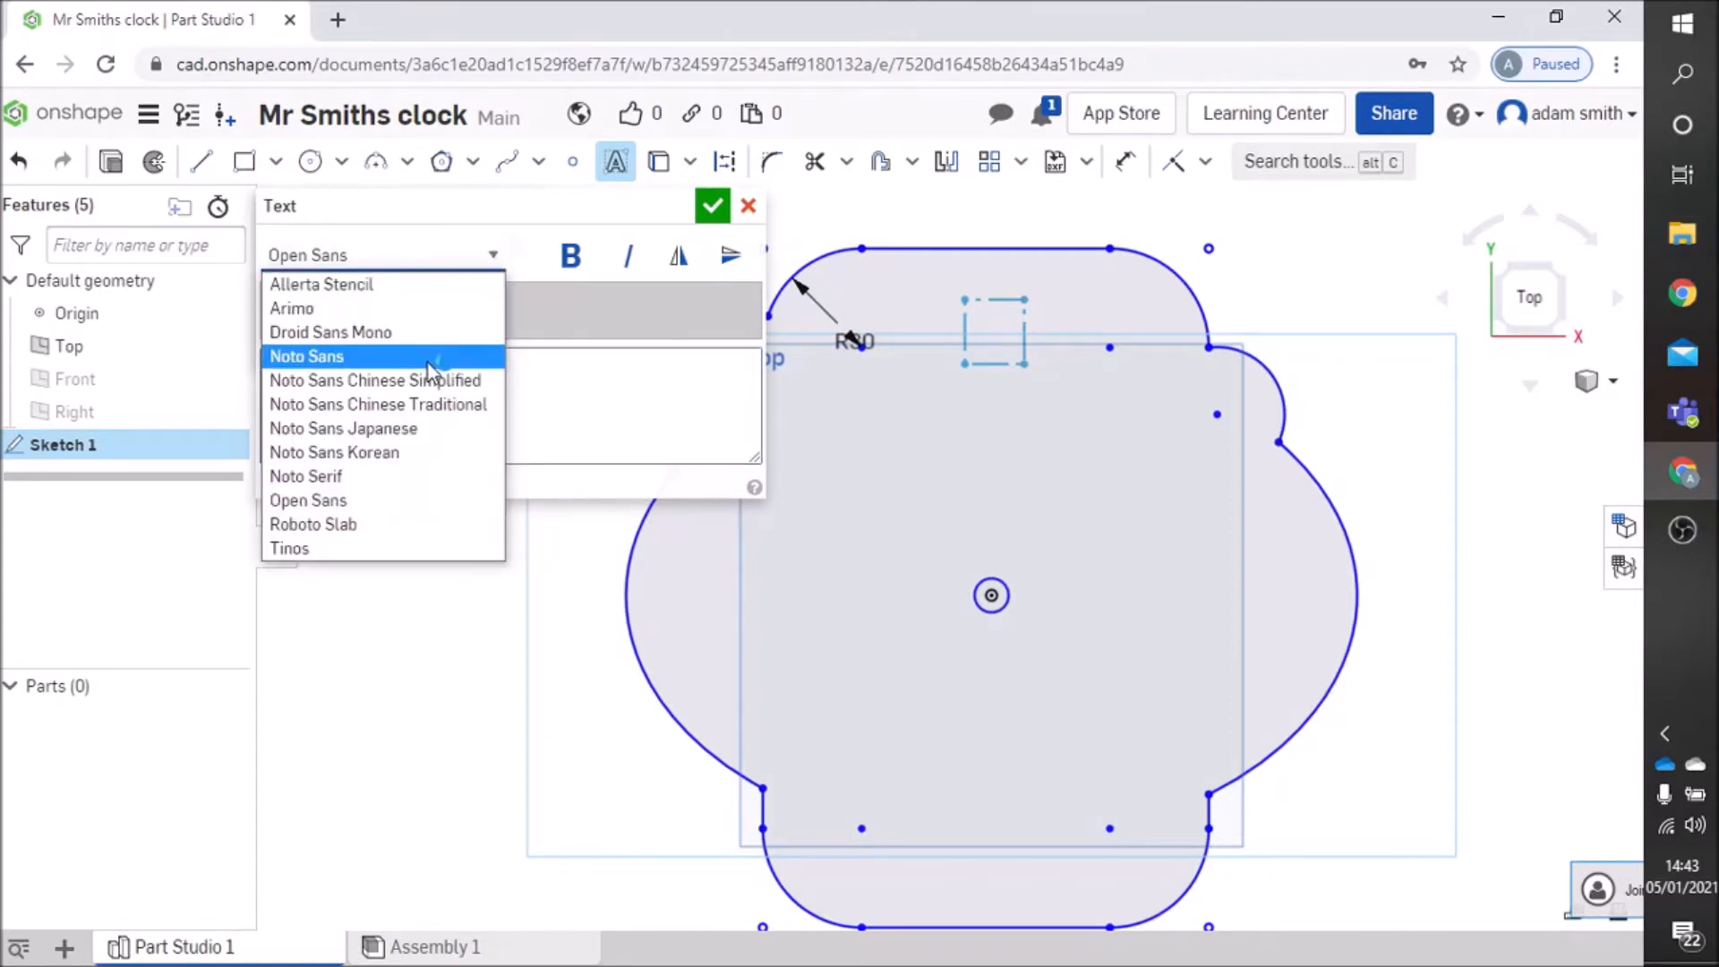
{"action": "left_click", "coordinate": [380, 294]}
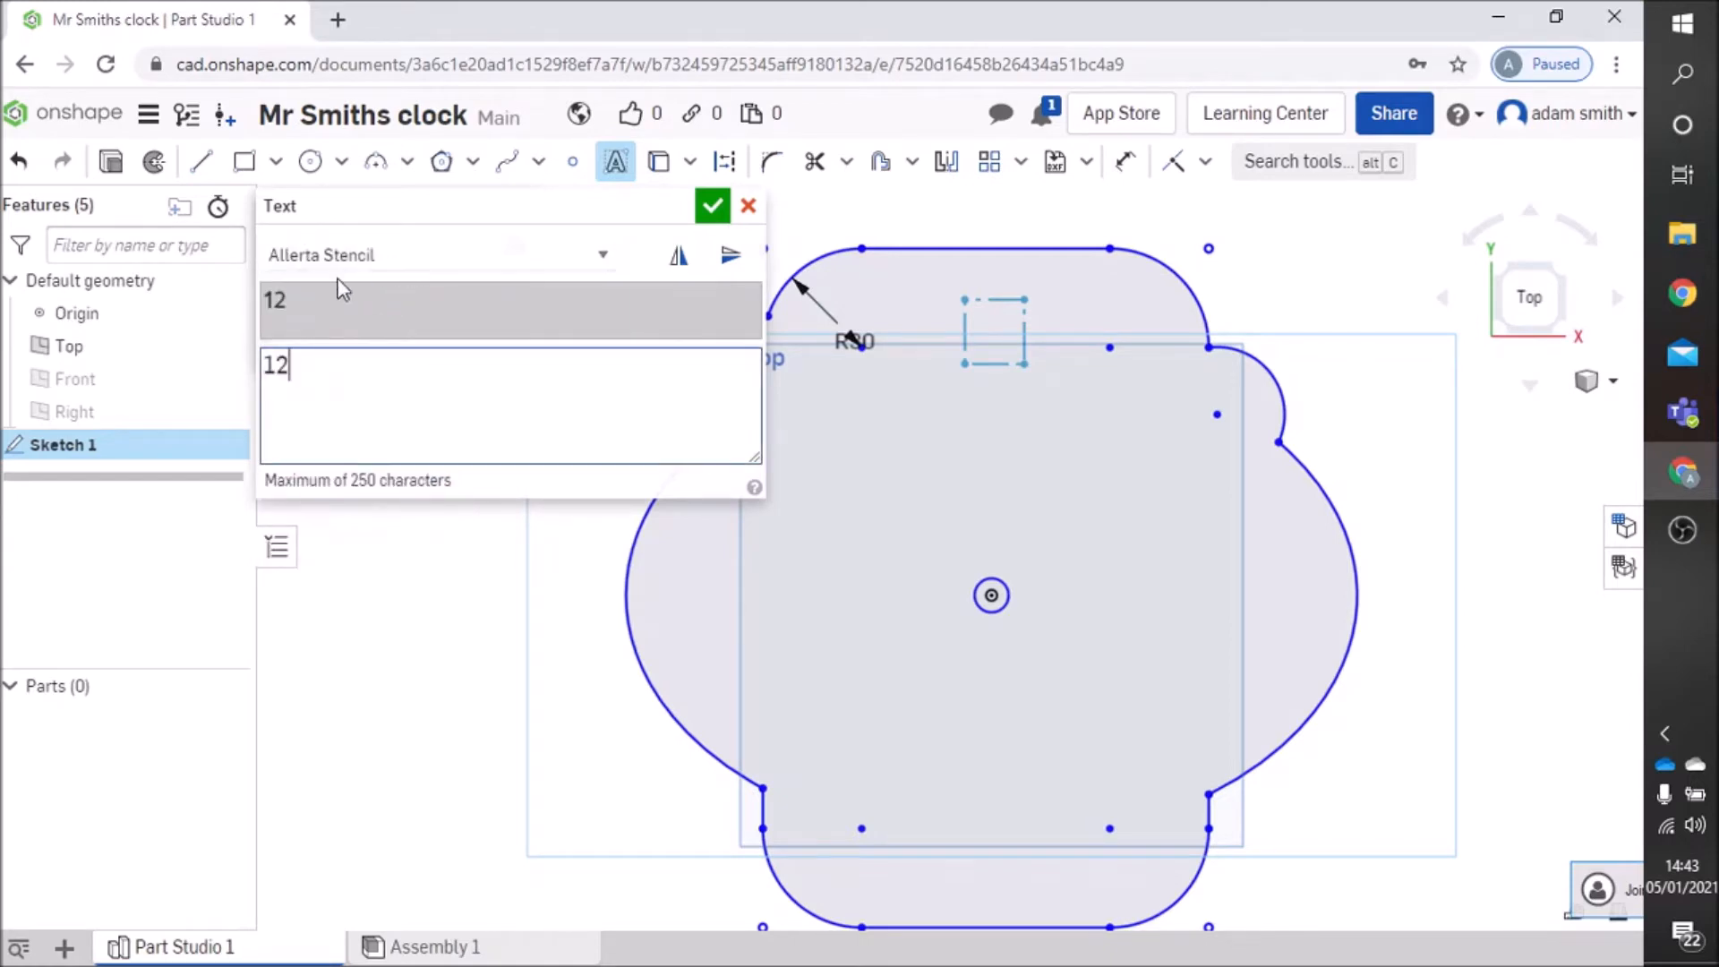
{"action": "left_click", "coordinate": [492, 259]}
{"action": "left_click", "coordinate": [390, 315]}
{"action": "left_click", "coordinate": [494, 257]}
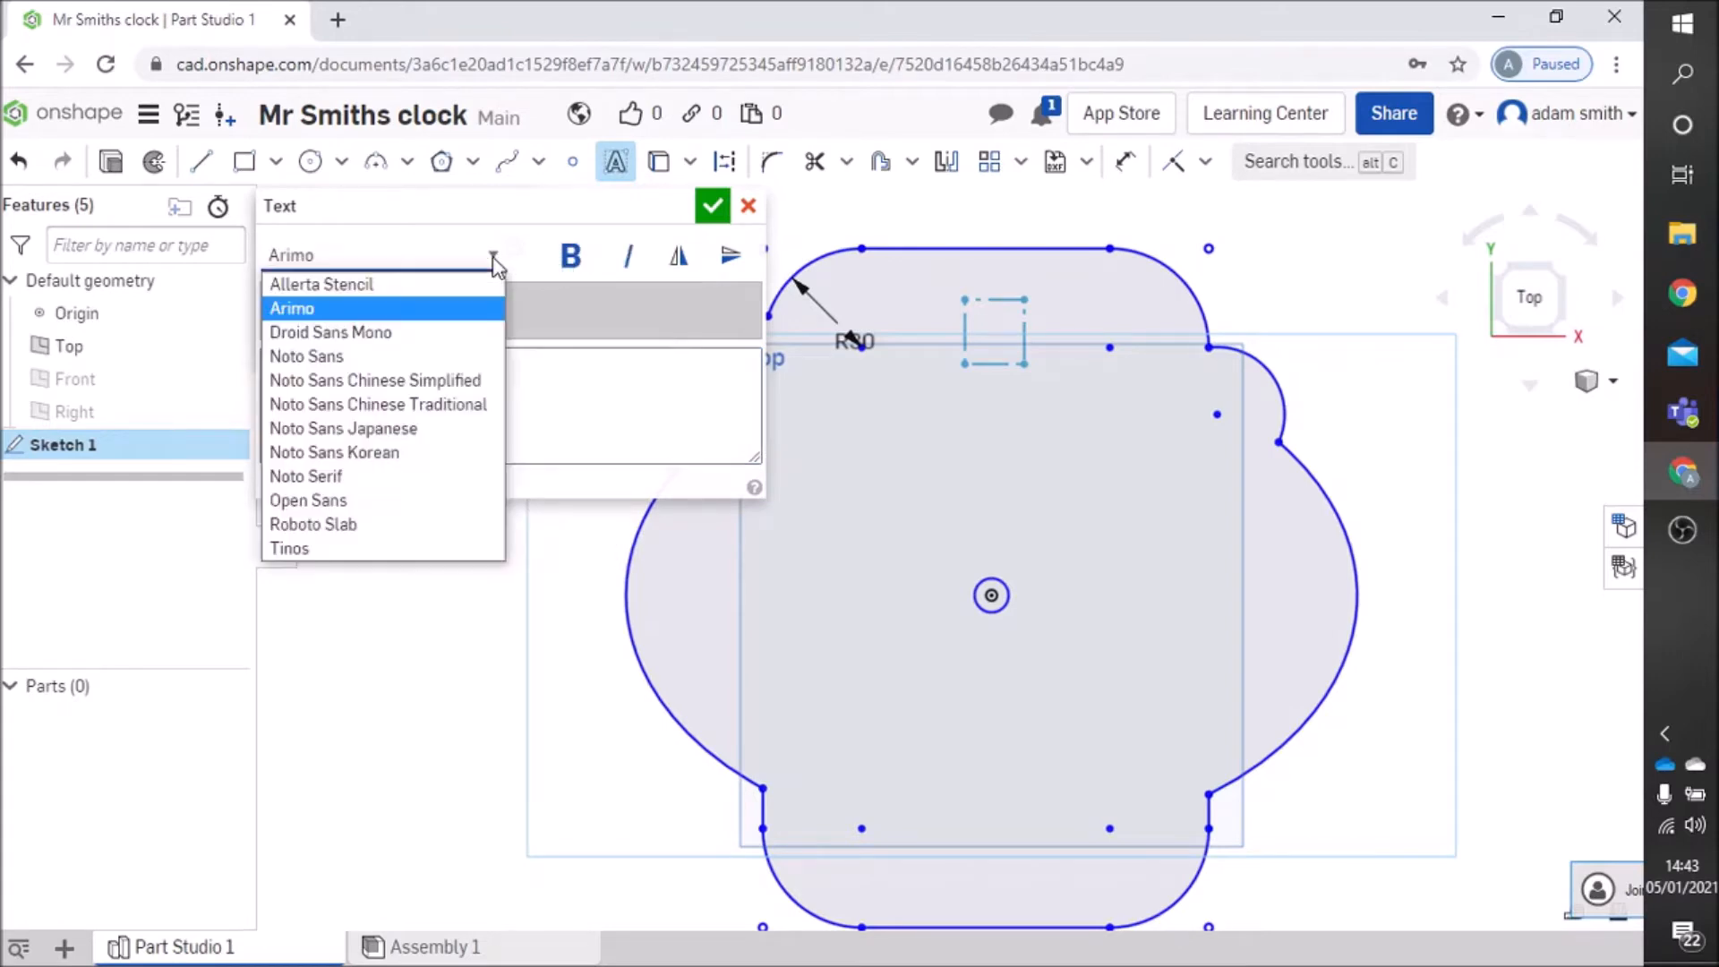
{"action": "left_click", "coordinate": [367, 332]}
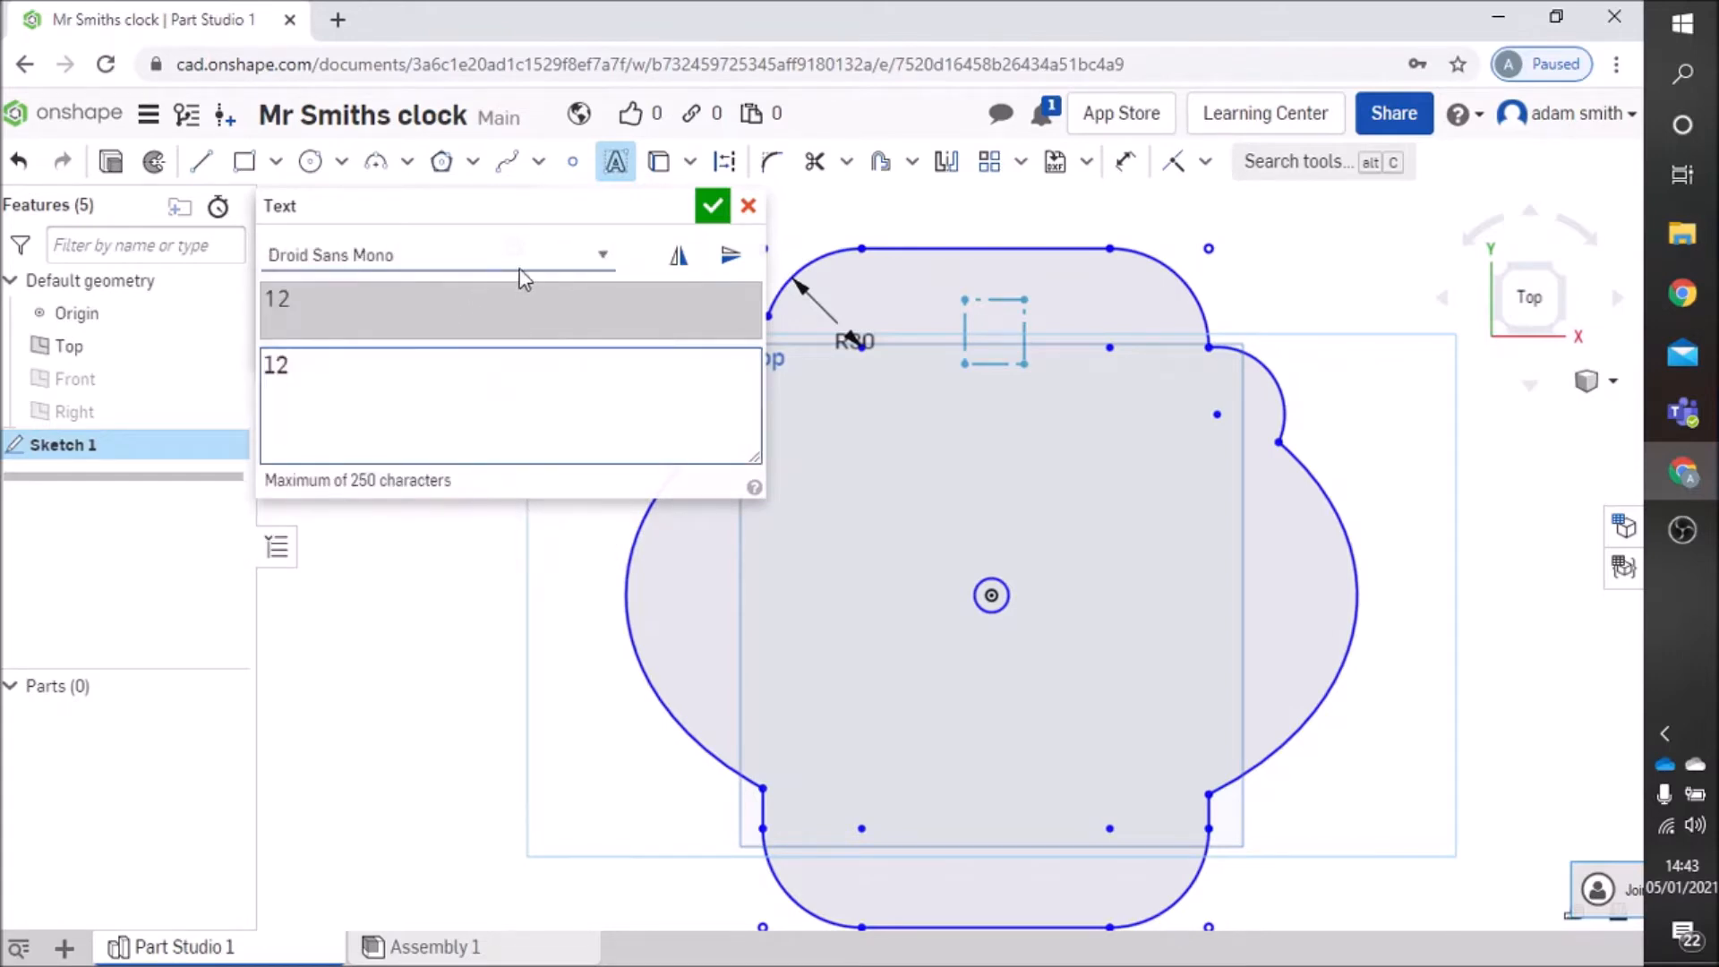
{"action": "left_click", "coordinate": [603, 258]}
{"action": "left_click", "coordinate": [493, 352]}
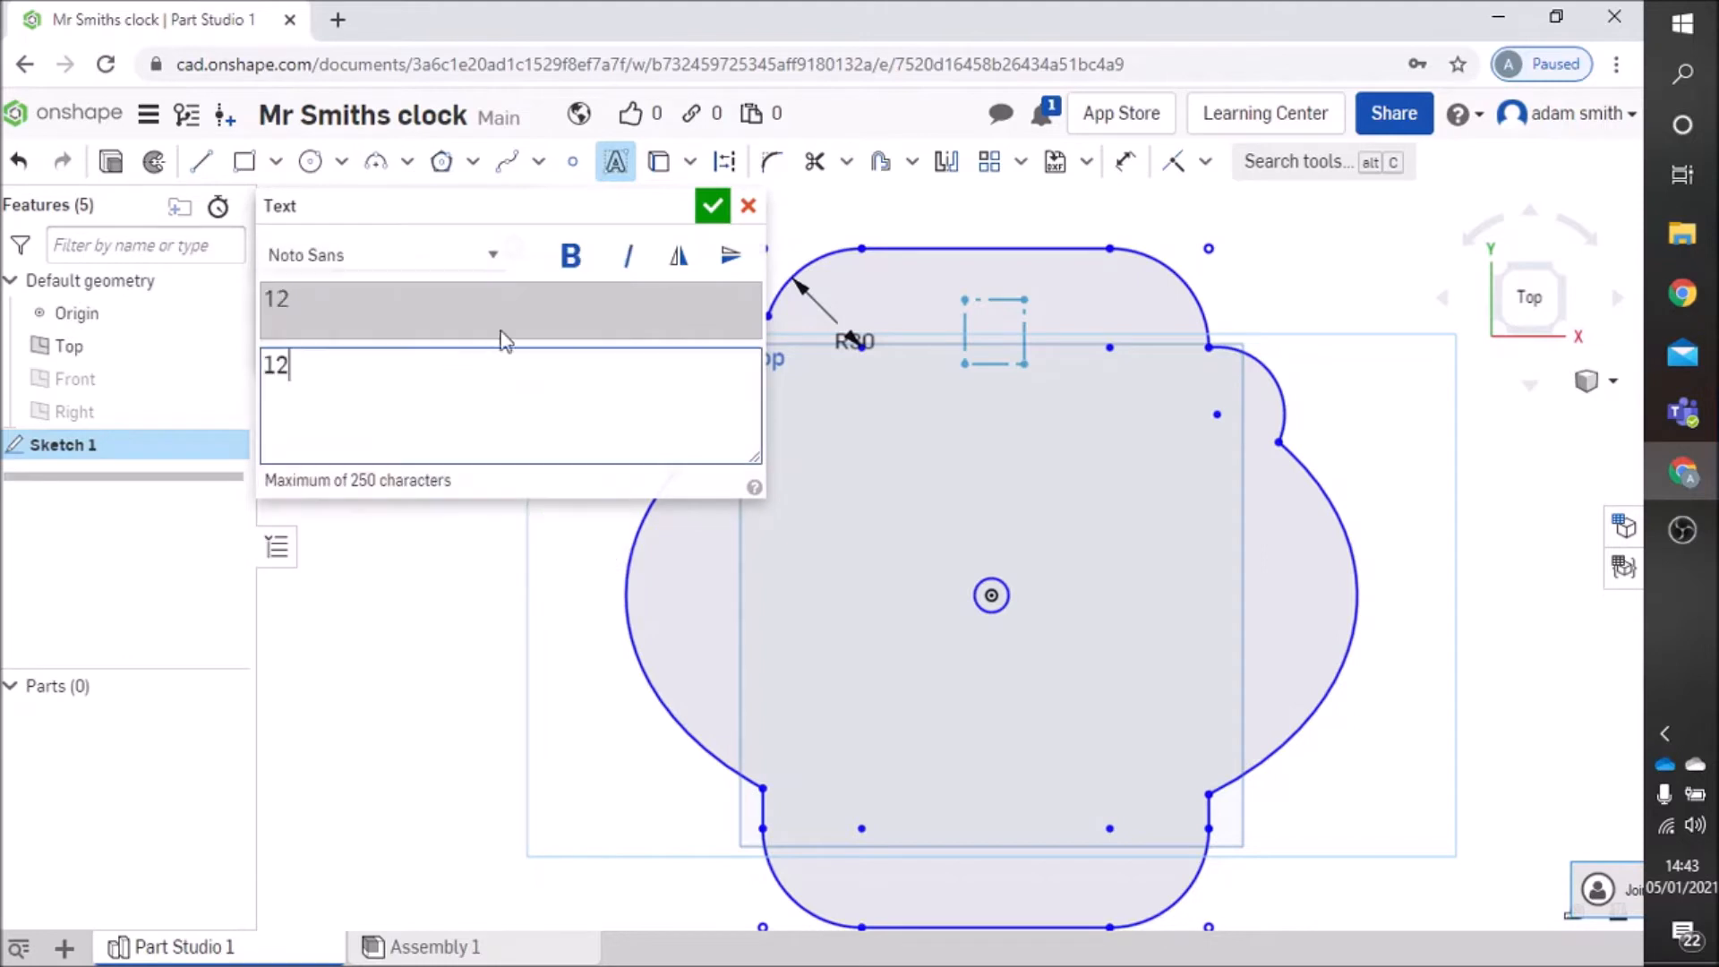
{"action": "left_click", "coordinate": [536, 251]}
{"action": "left_click", "coordinate": [385, 444]}
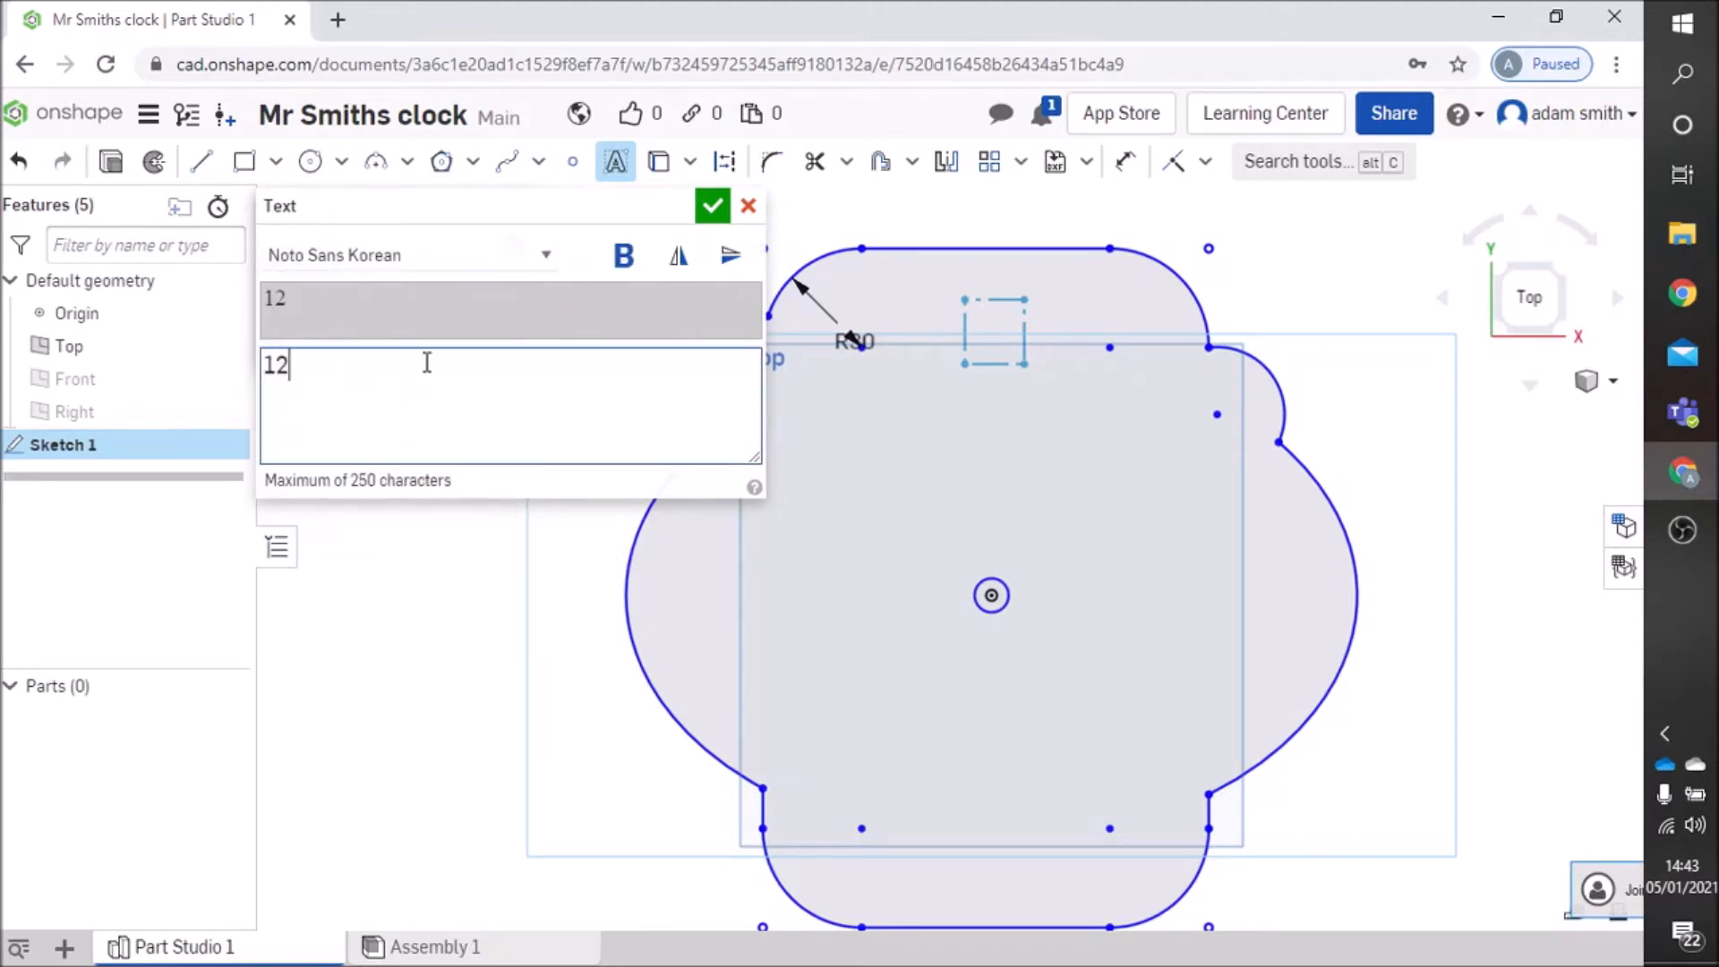
Set the font of the 12 text to Tinos and accept the text
{"action": "left_click", "coordinate": [528, 255]}
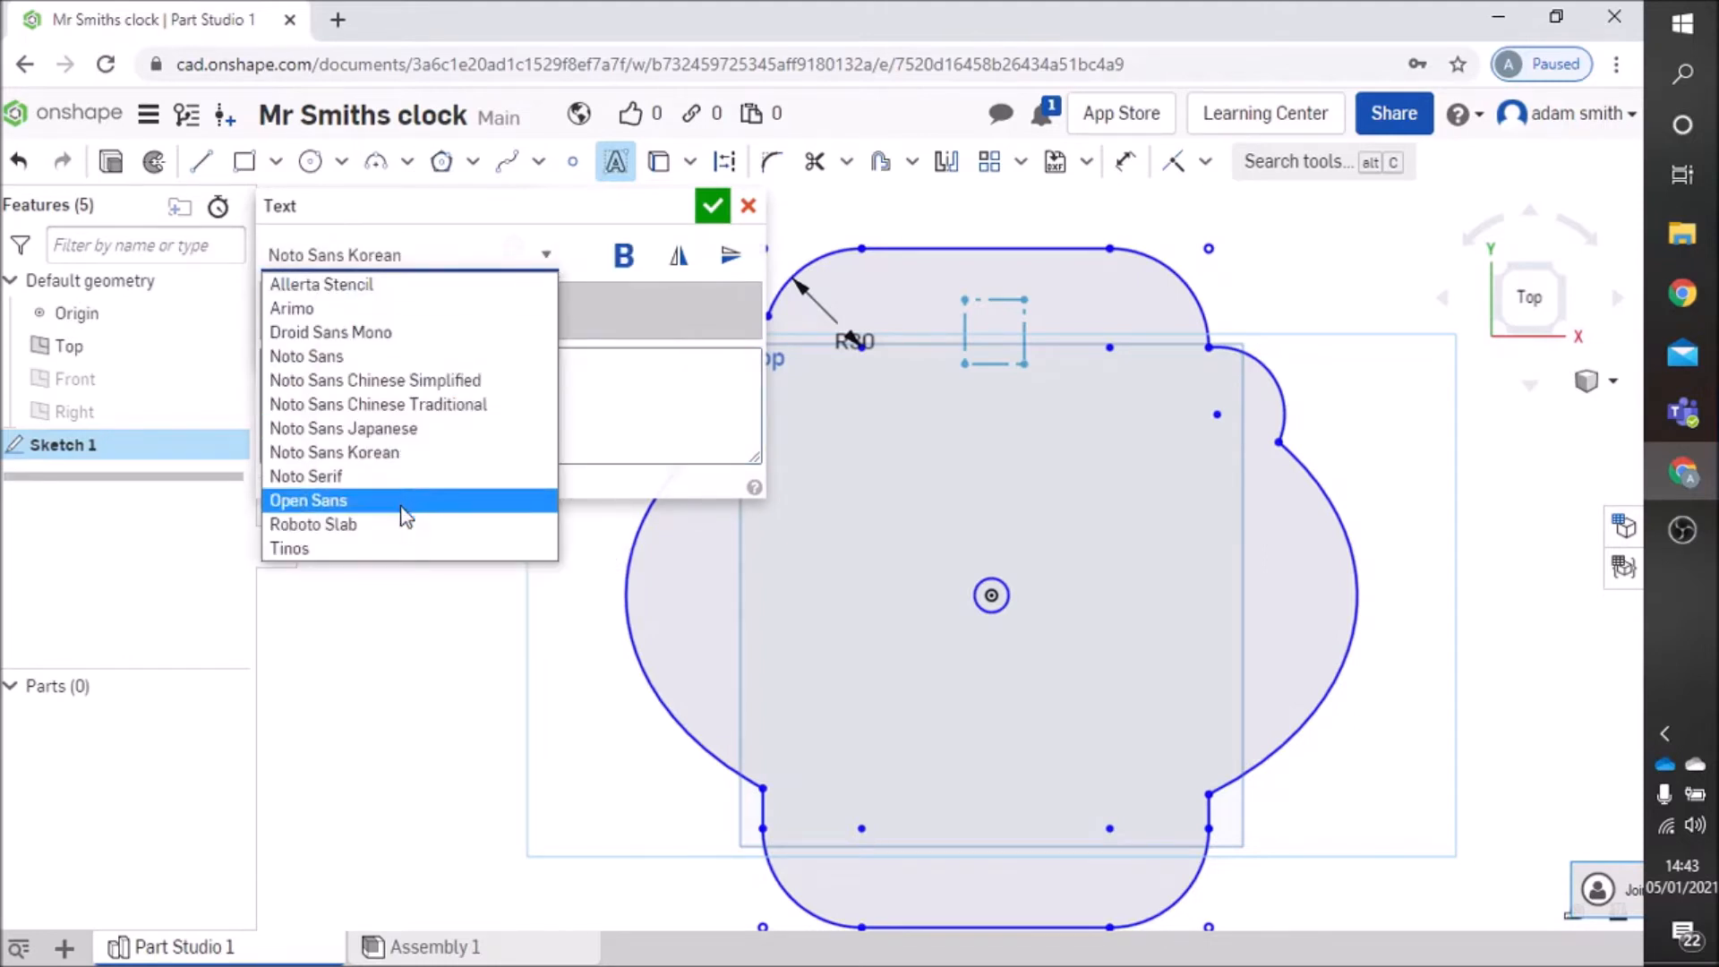
{"action": "left_click", "coordinate": [393, 548]}
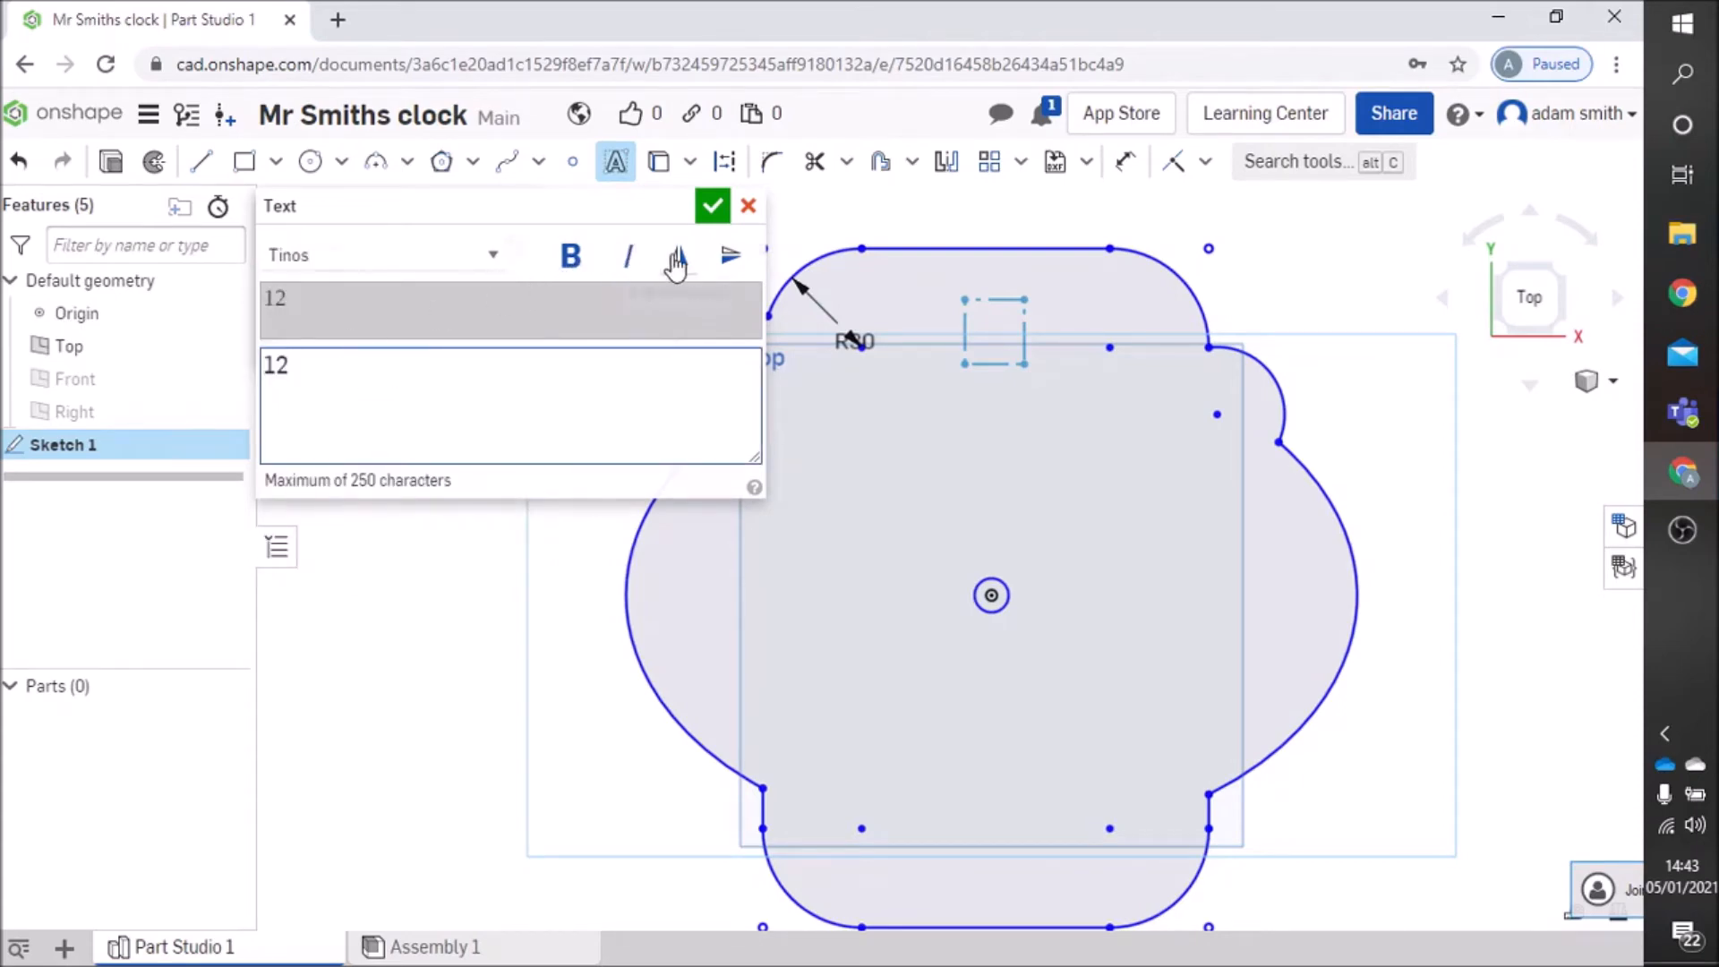
{"action": "left_click", "coordinate": [712, 208]}
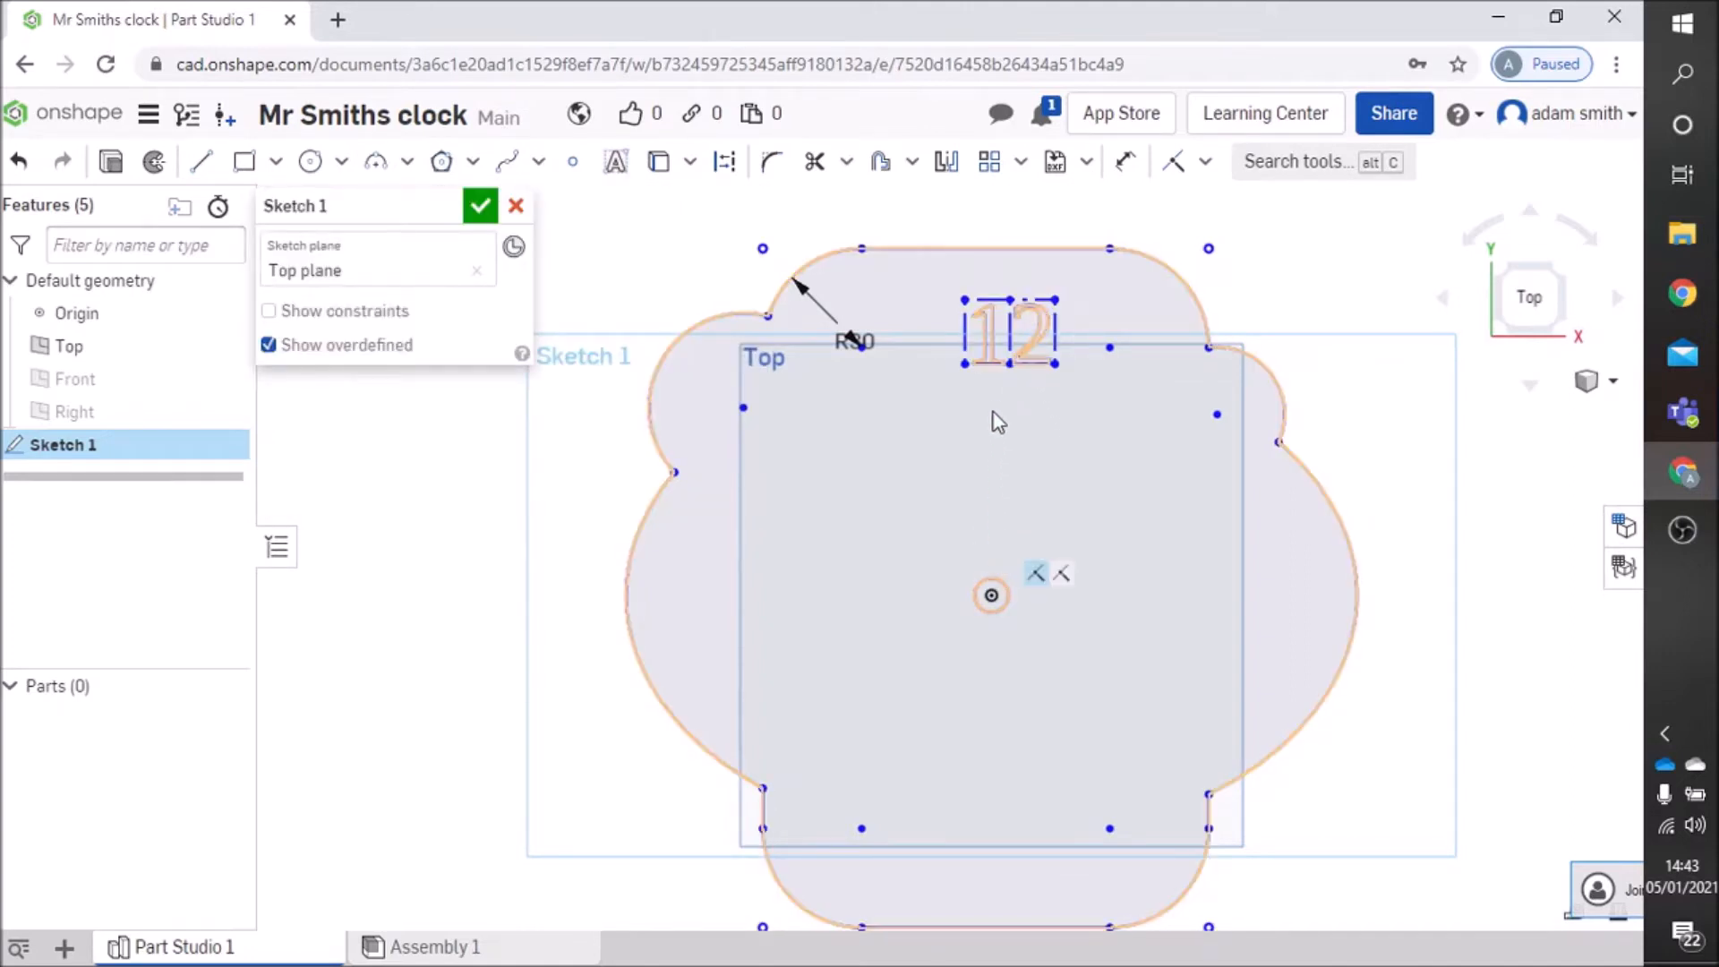
Try to convert the 12 text to construction geometry
{"action": "left_click", "coordinate": [997, 364]}
{"action": "scroll", "coordinate": [1012, 352], "scroll_direction": "up", "scroll_amount": 5}
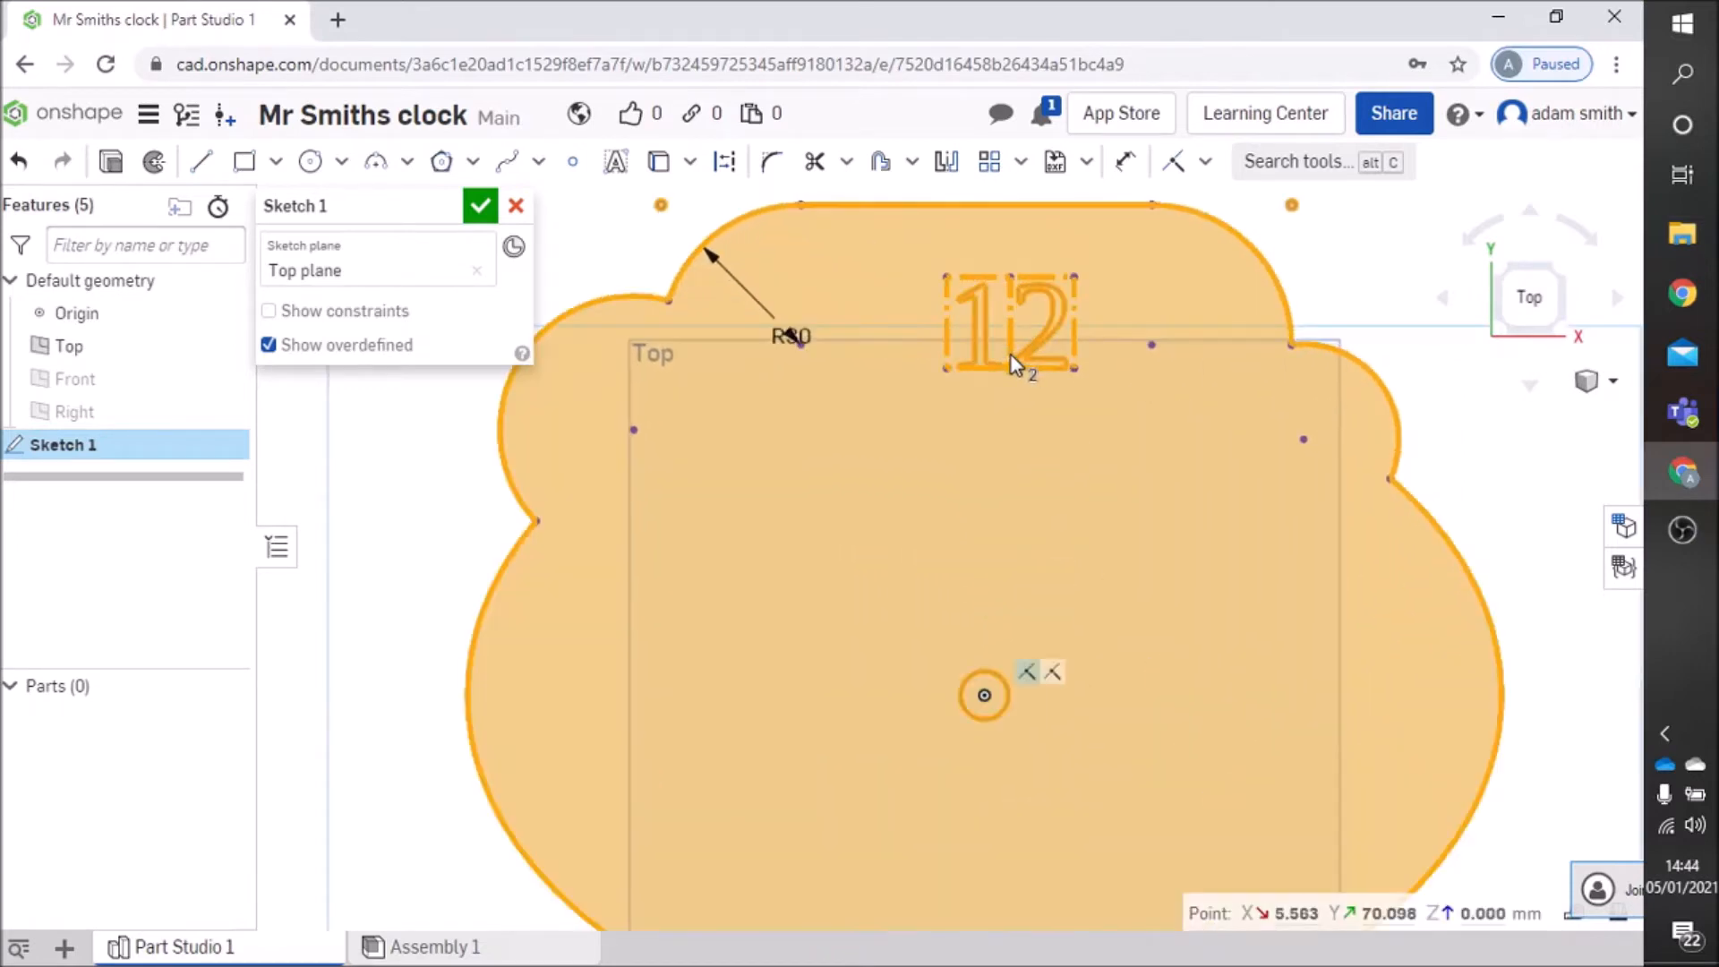
{"action": "scroll", "coordinate": [1012, 353], "scroll_direction": "up", "scroll_amount": 1}
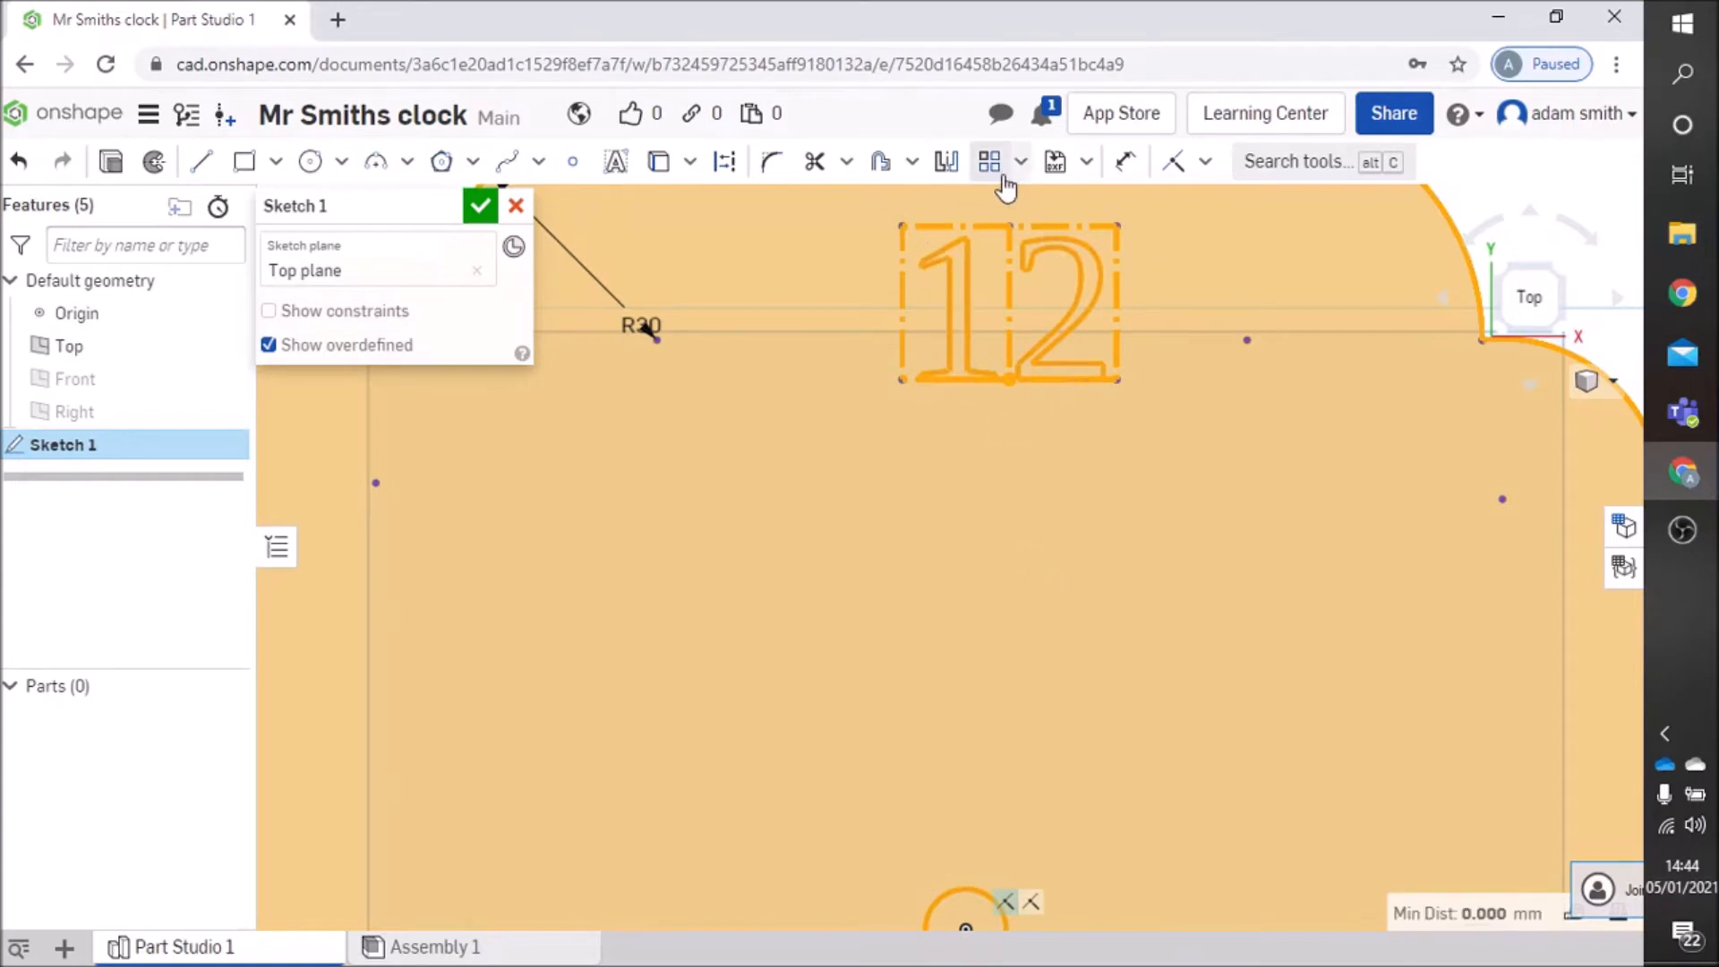
{"action": "left_click", "coordinate": [725, 161]}
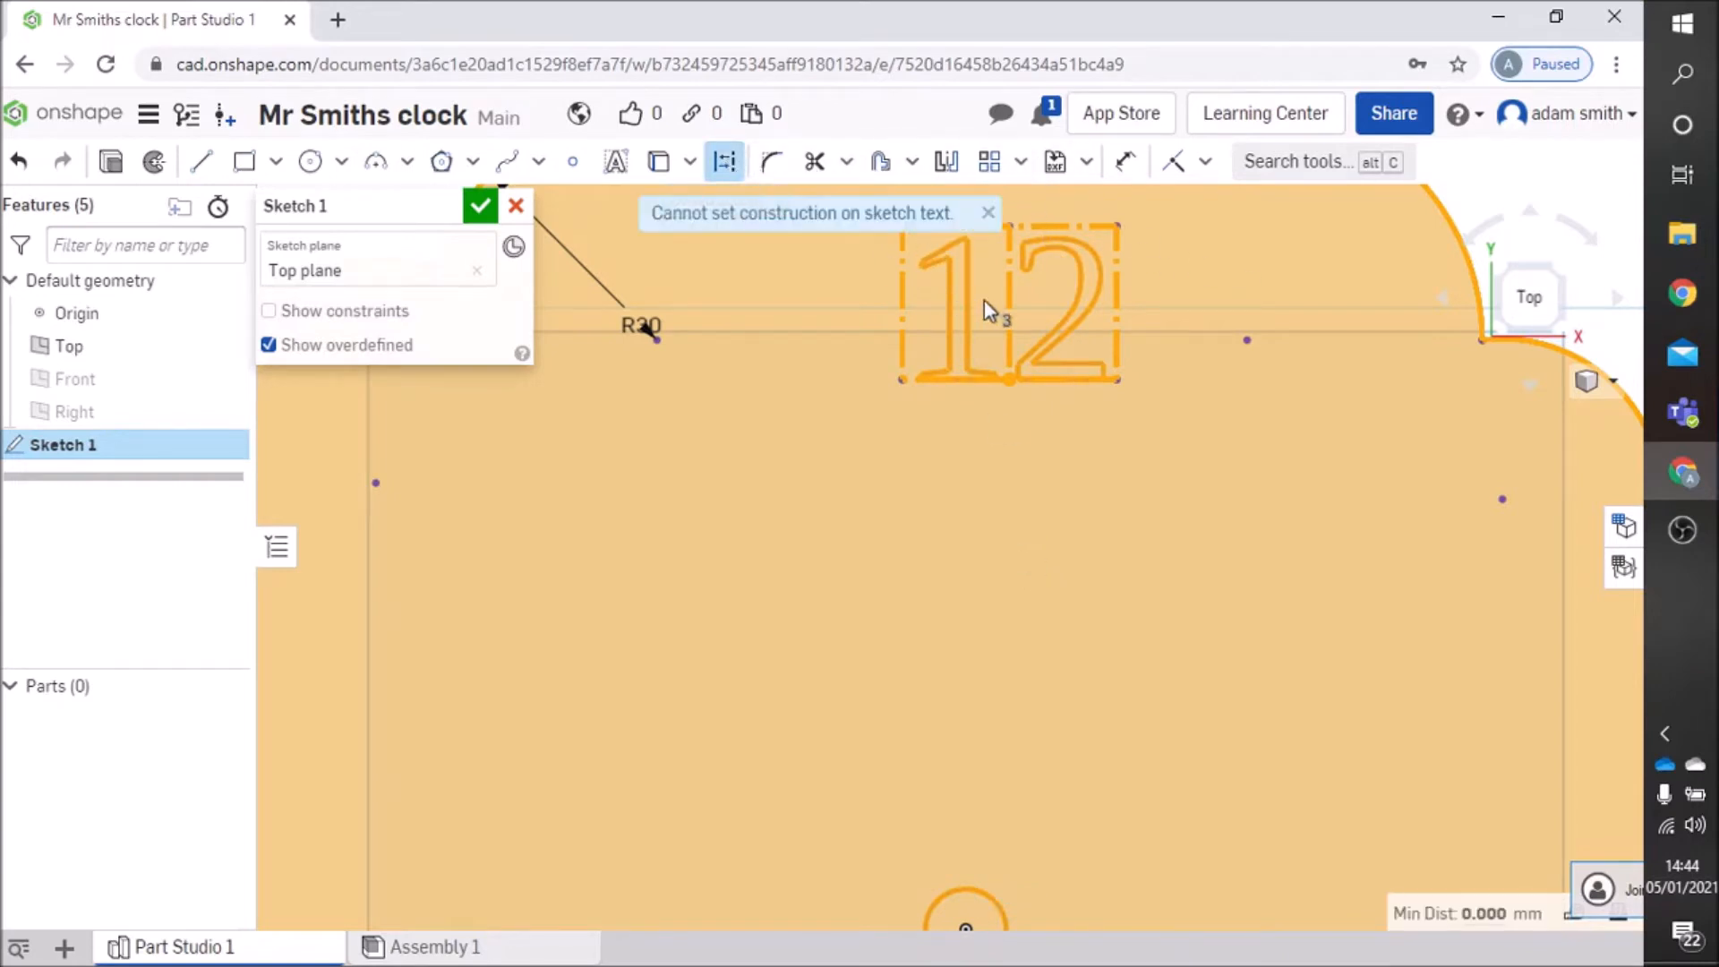
{"action": "scroll", "coordinate": [981, 348], "scroll_direction": "up", "scroll_amount": 1}
{"action": "scroll", "coordinate": [994, 347], "scroll_direction": "down", "scroll_amount": 8}
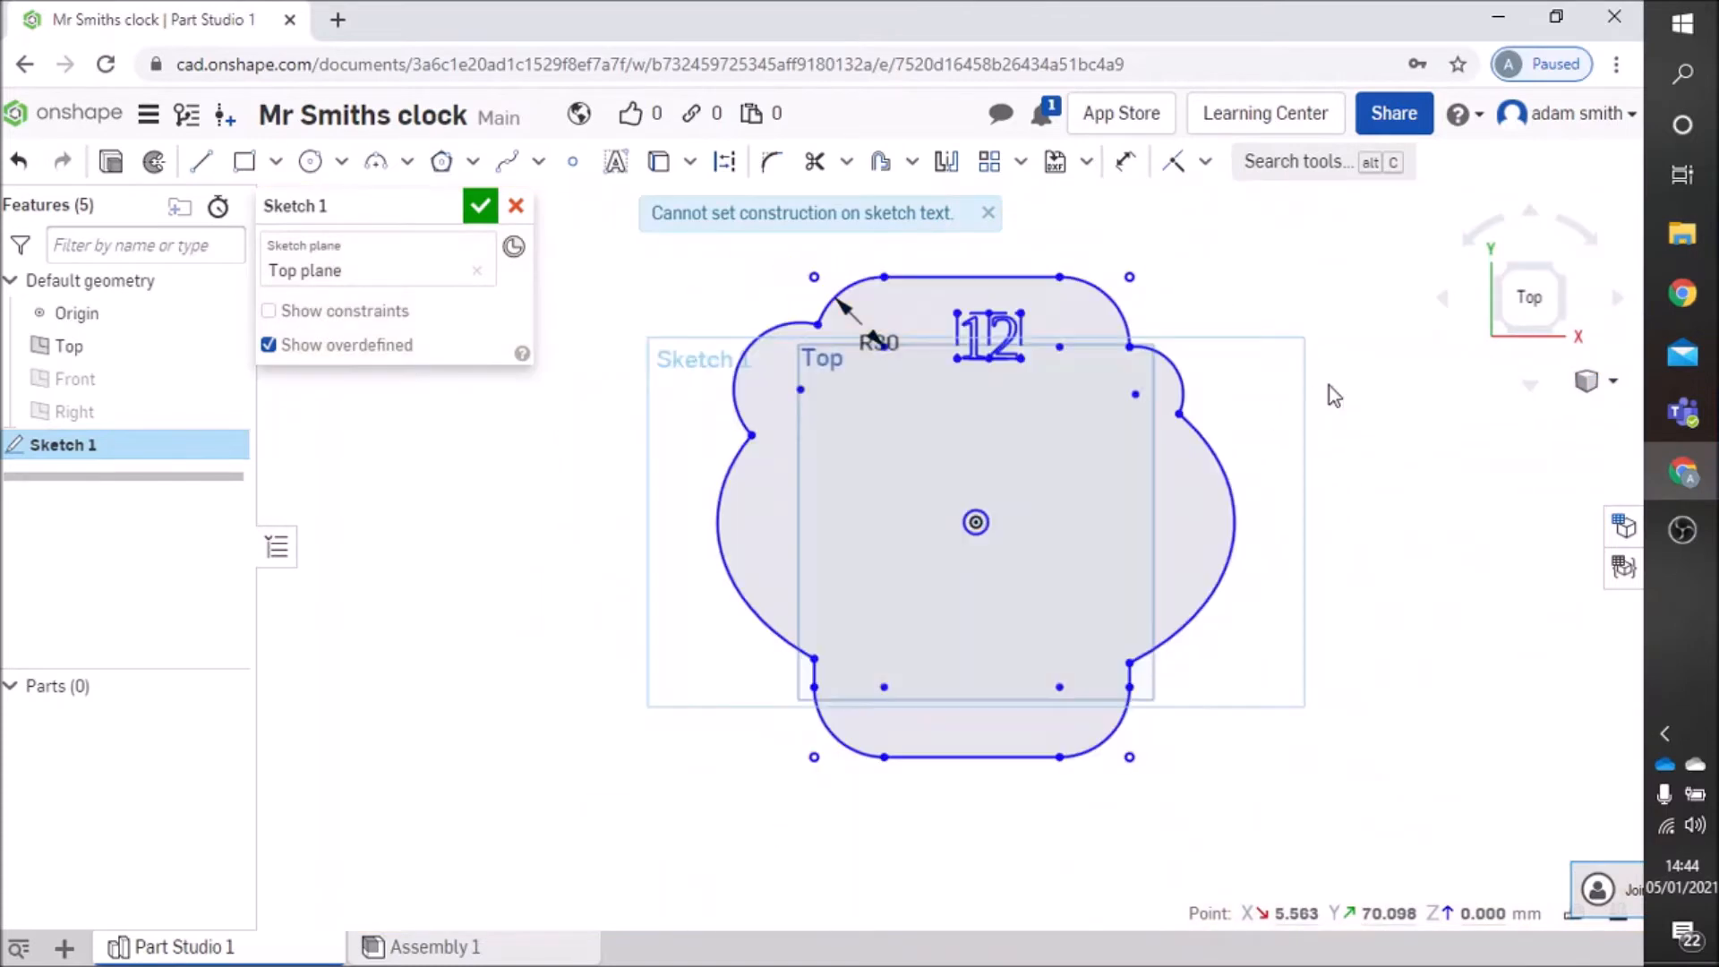
Move the 12 text slightly left so it sits centered above the small circle at the origin
{"action": "left_click", "coordinate": [1020, 330]}
{"action": "scroll", "coordinate": [998, 346], "scroll_direction": "up", "scroll_amount": 3}
{"action": "scroll", "coordinate": [998, 348], "scroll_direction": "up", "scroll_amount": 3}
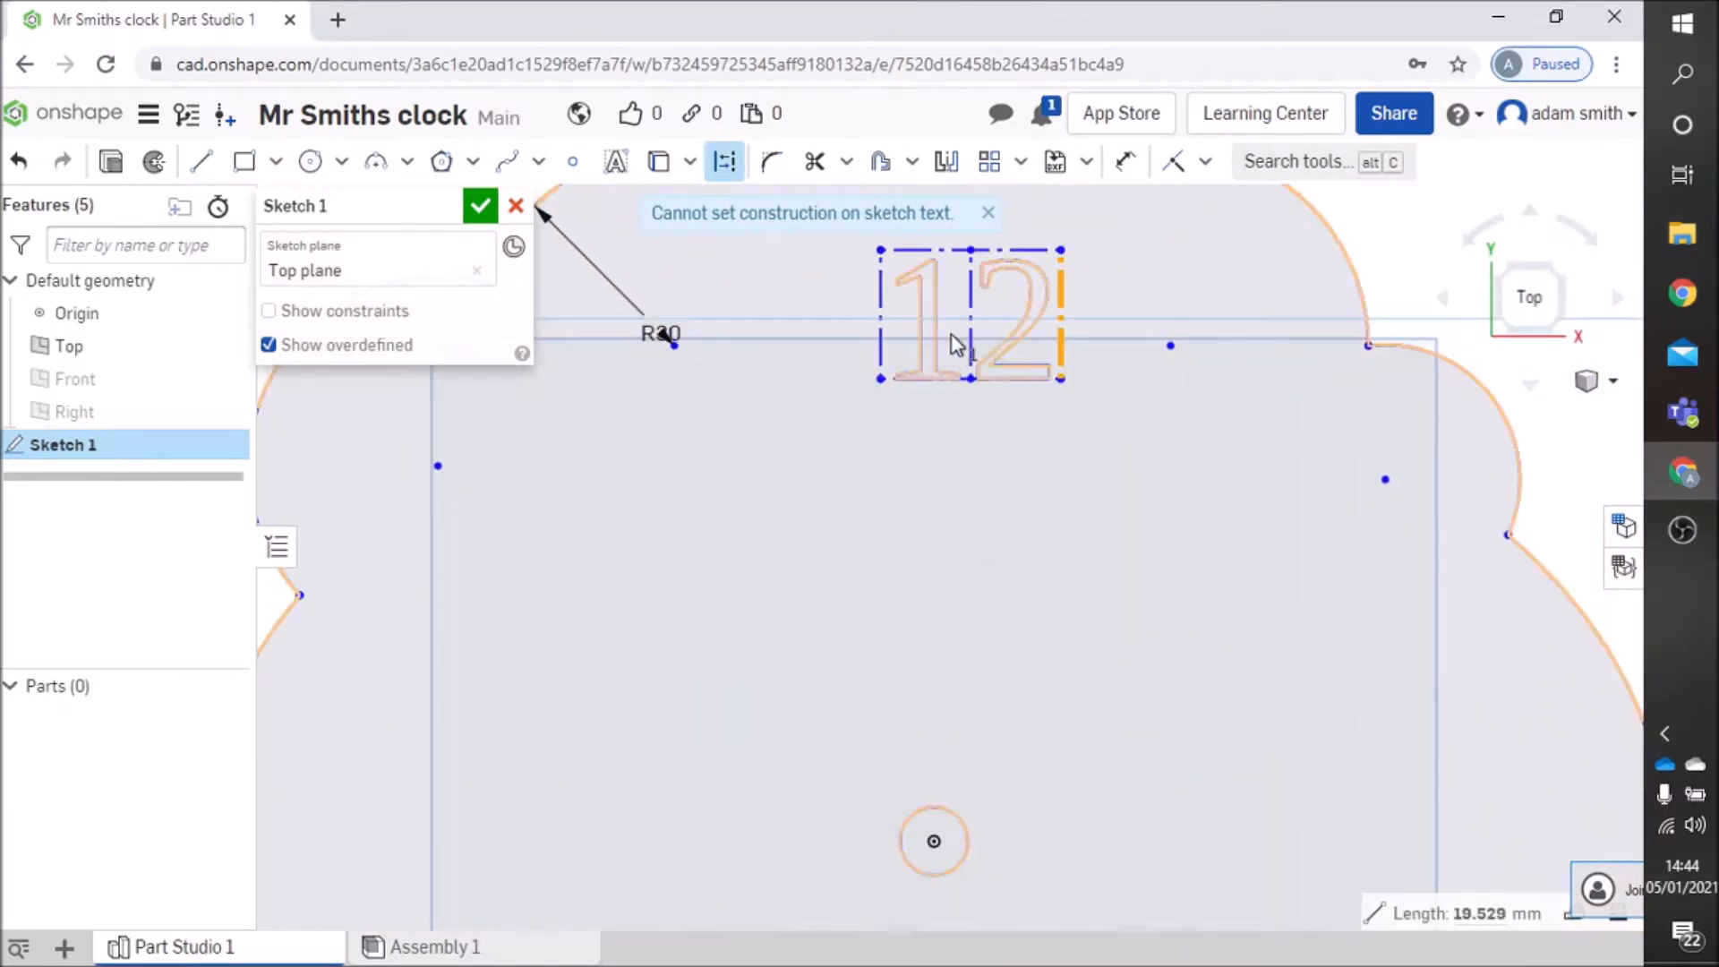
{"action": "left_click_drag", "start_coordinate": [969, 341], "coordinate": [927, 329]}
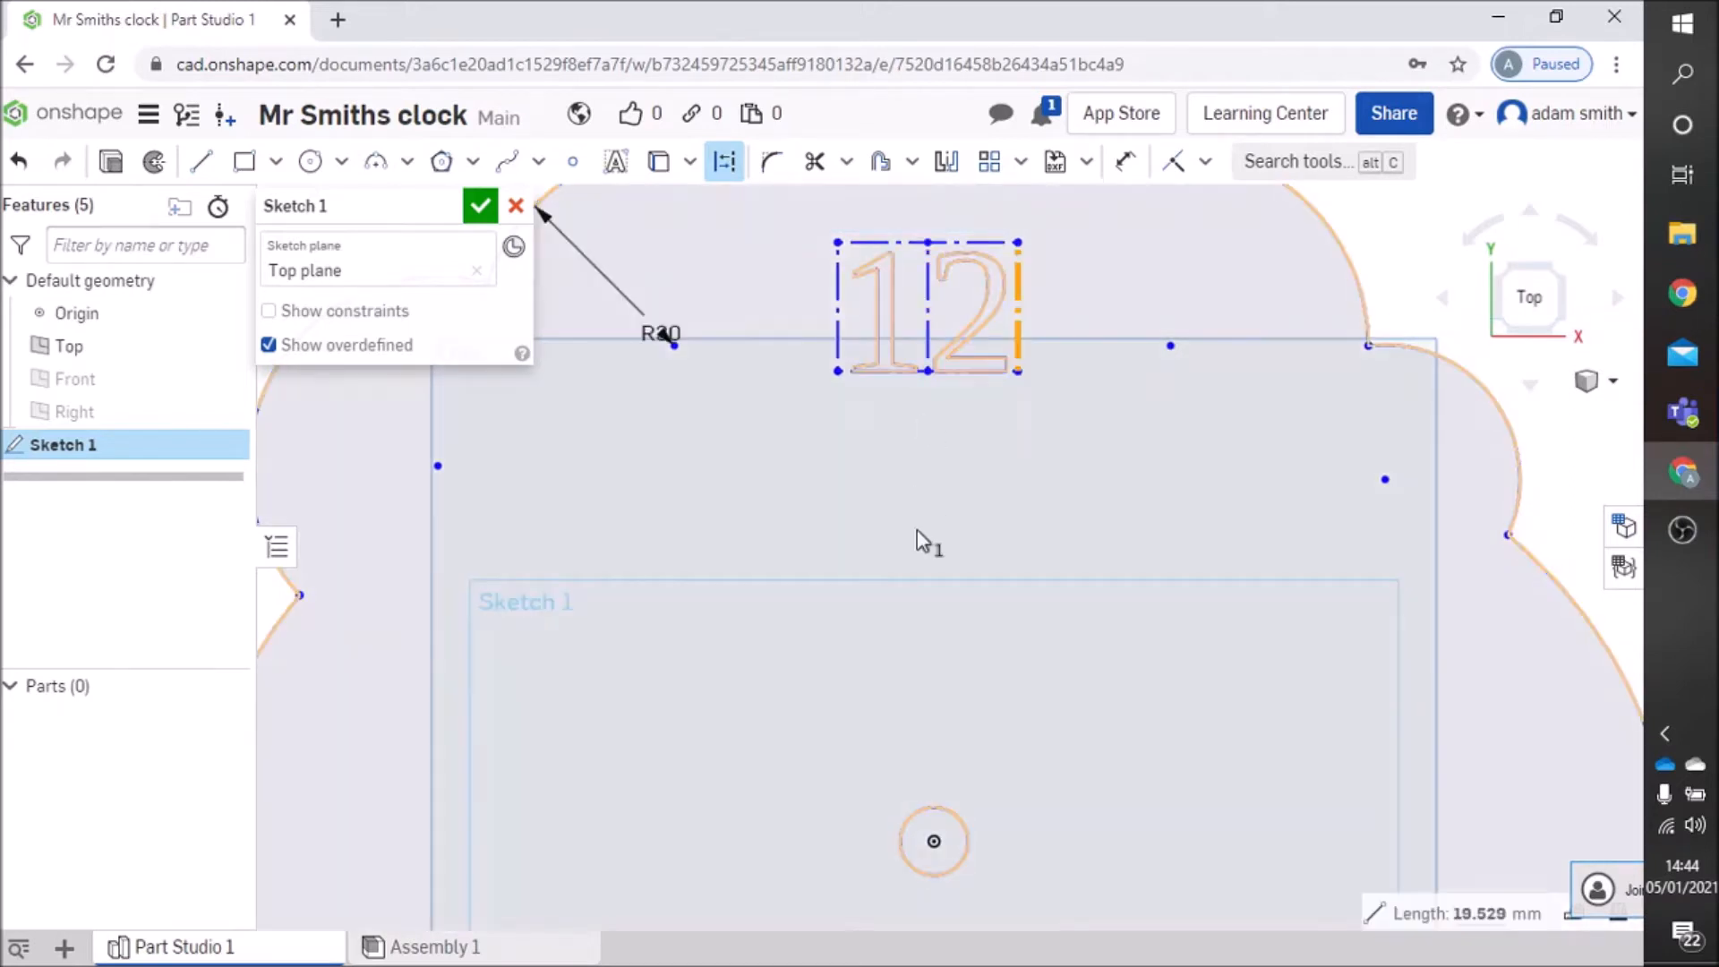
{"action": "left_click", "coordinate": [723, 164]}
{"action": "scroll", "coordinate": [921, 469], "scroll_direction": "down", "scroll_amount": 5}
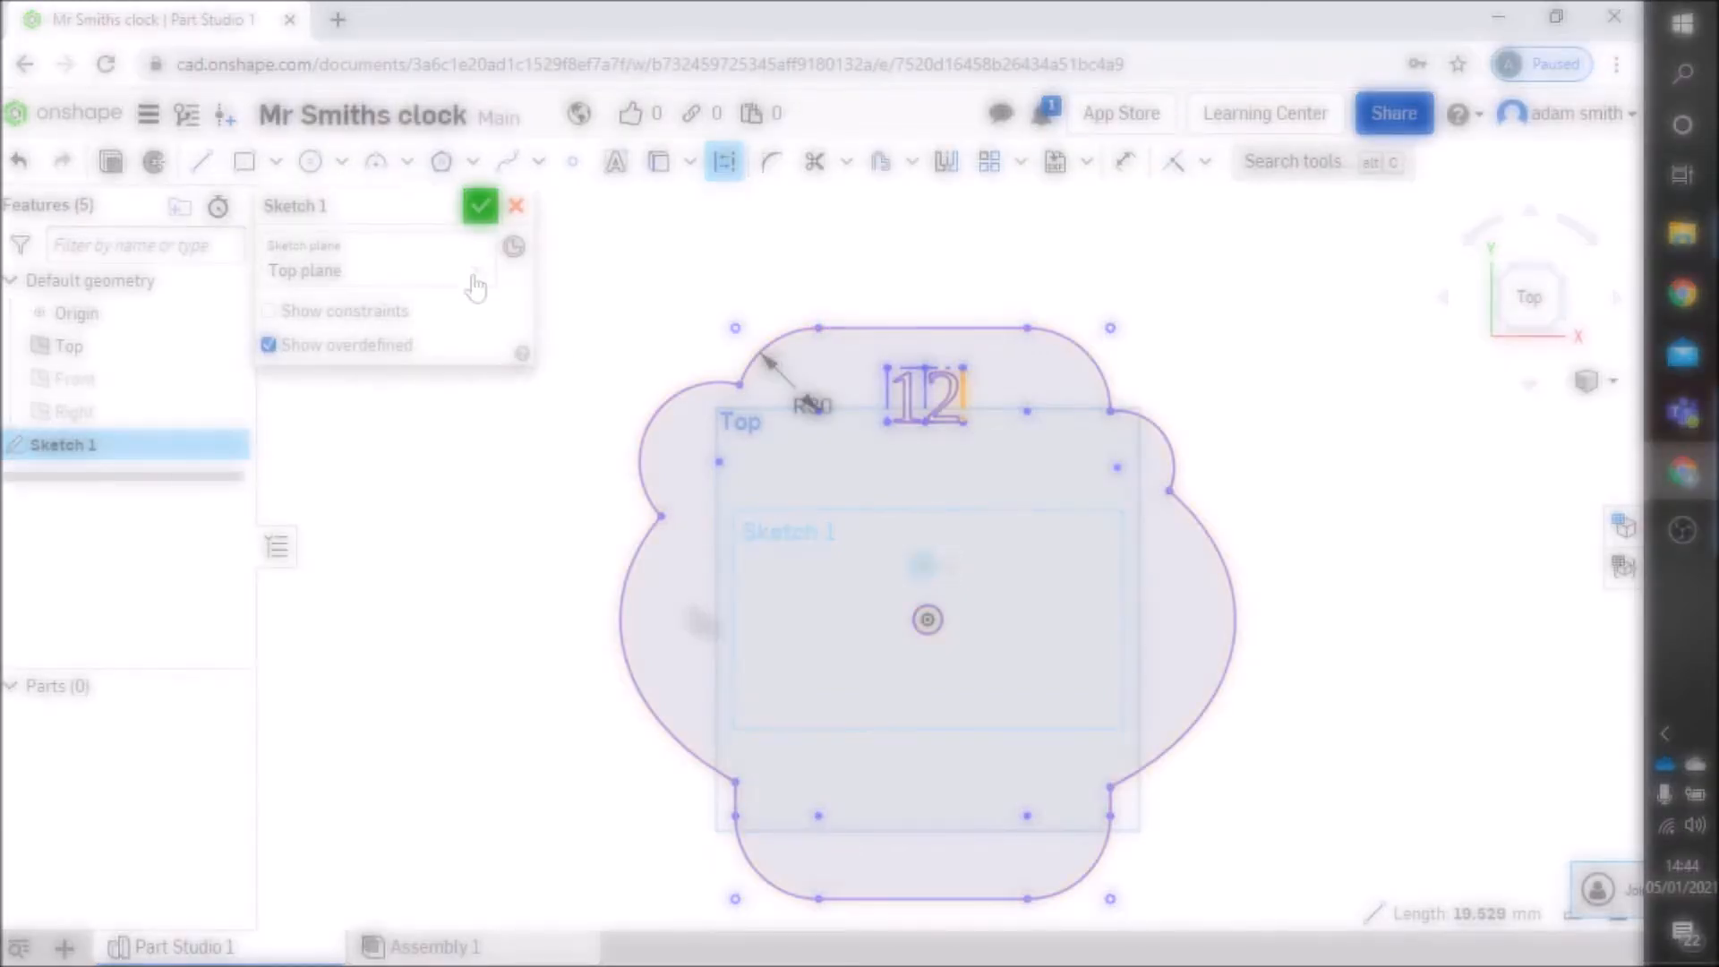
Accept Sketch 1 with the clock outline, center circle and 12 text
{"action": "scroll", "coordinate": [934, 463], "scroll_direction": "down", "scroll_amount": 2}
{"action": "scroll", "coordinate": [934, 462], "scroll_direction": "up", "scroll_amount": 2}
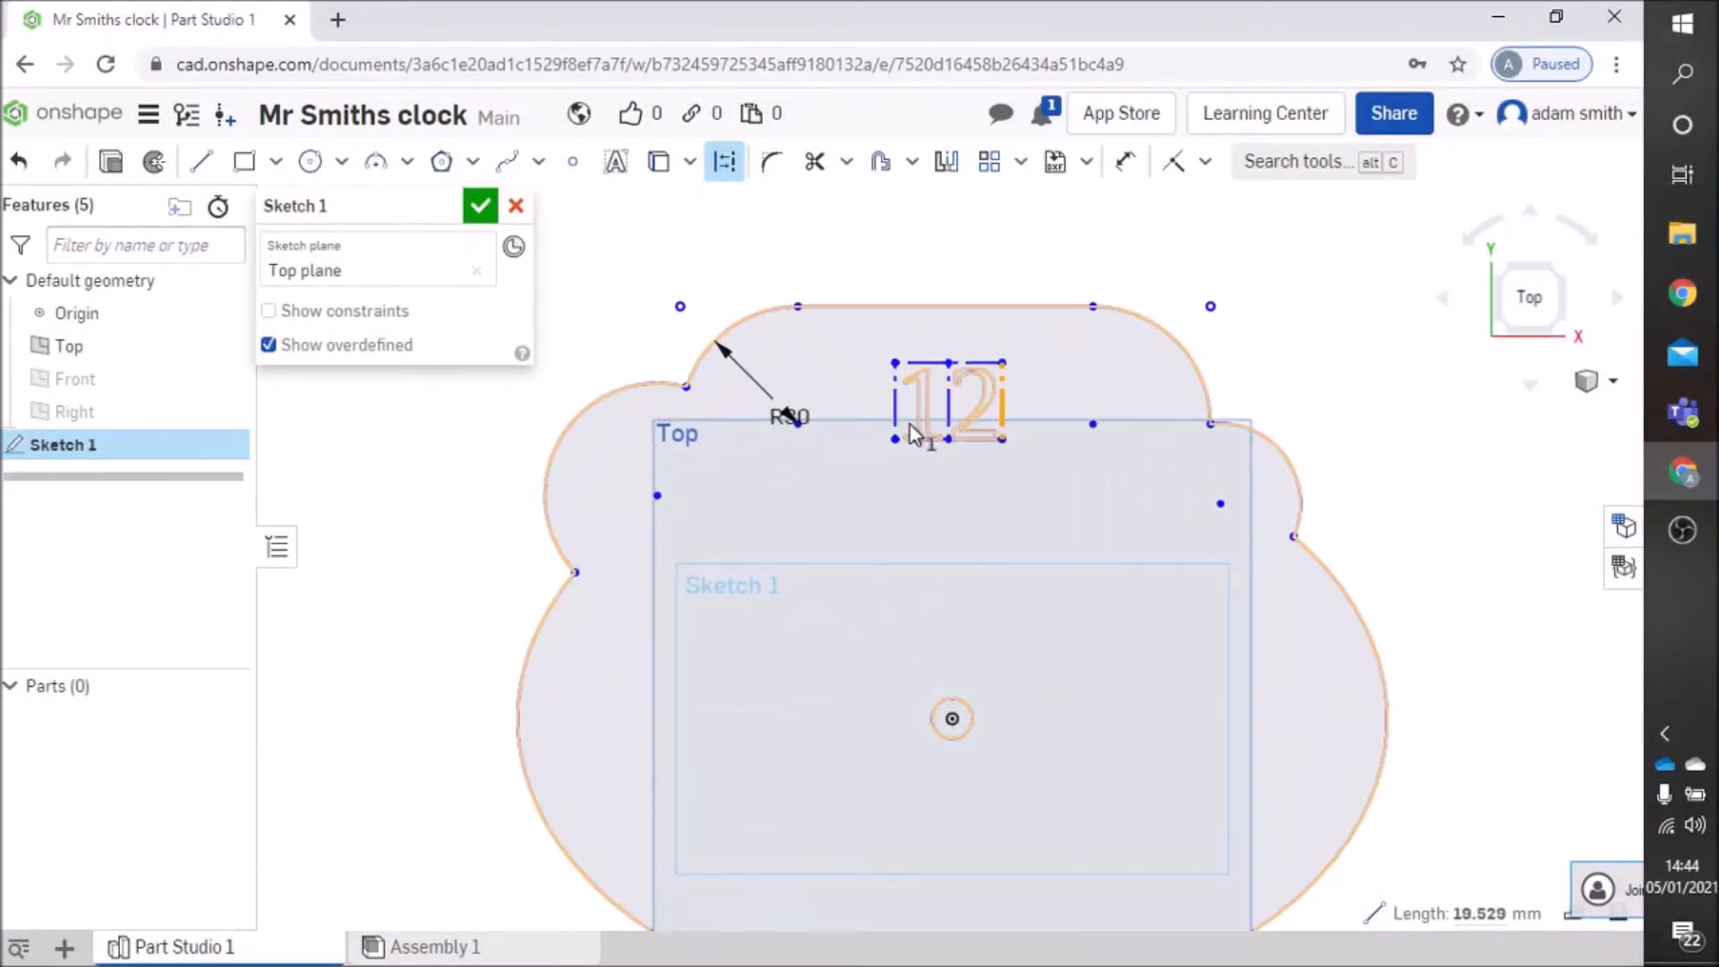
{"action": "left_click", "coordinate": [481, 212]}
{"action": "scroll", "coordinate": [1428, 609], "scroll_direction": "down", "scroll_amount": 2}
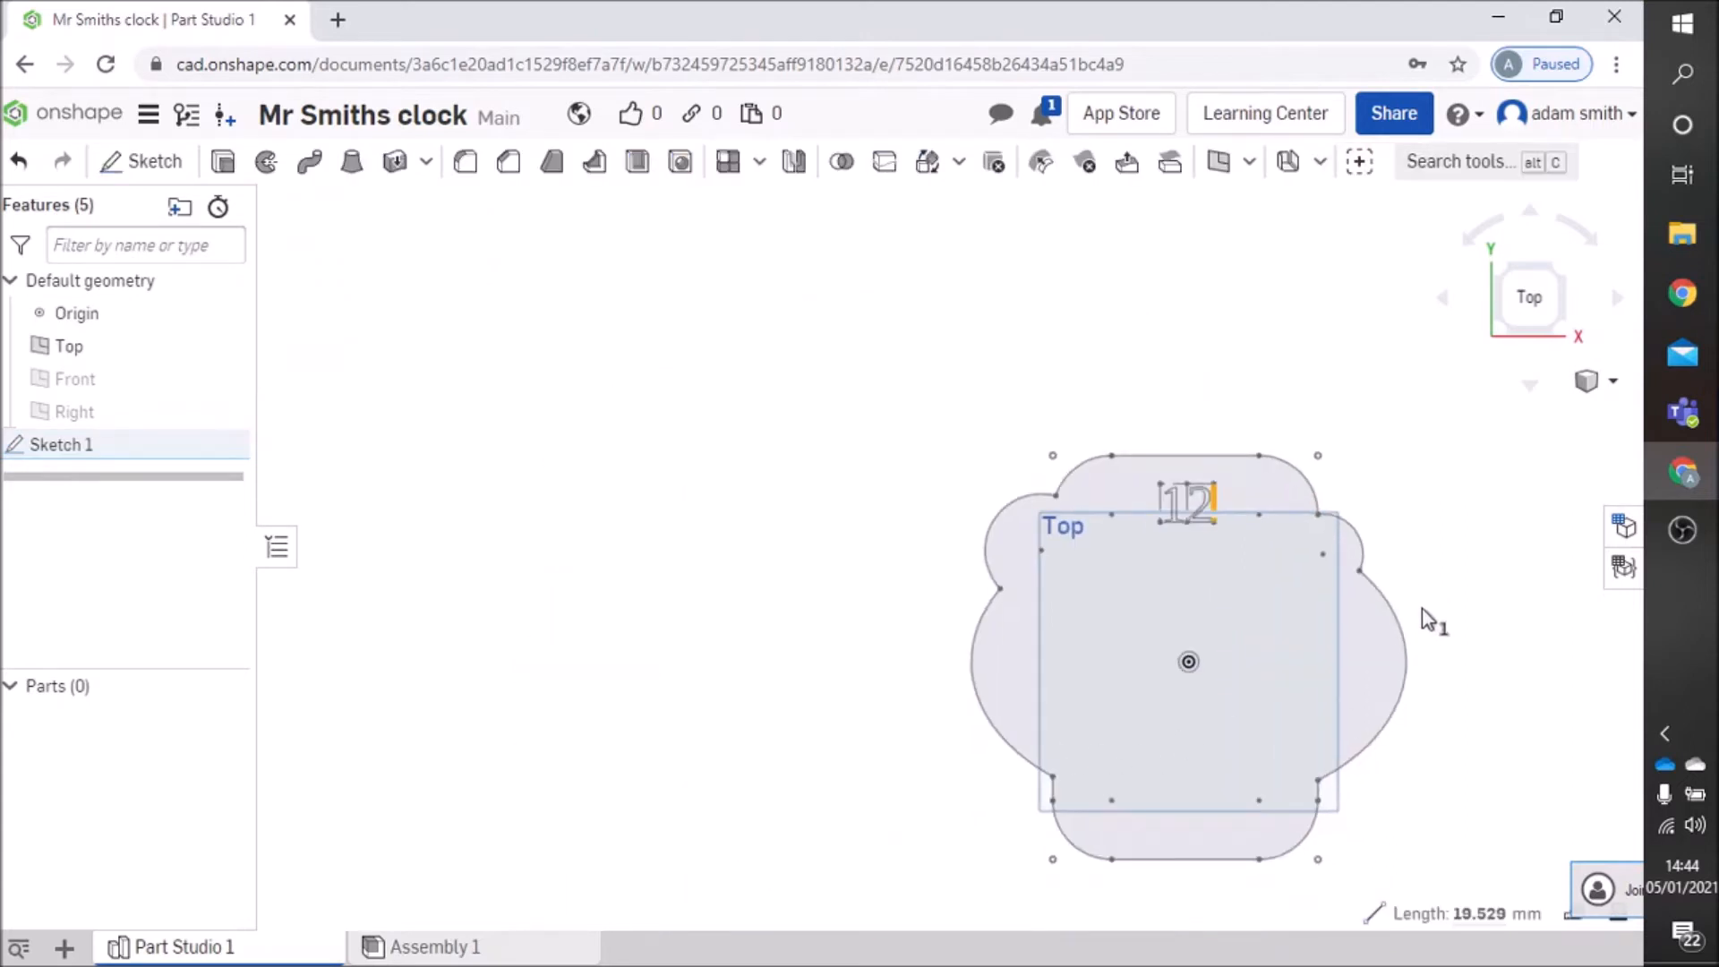
{"action": "scroll", "coordinate": [1457, 775], "scroll_direction": "up", "scroll_amount": 3}
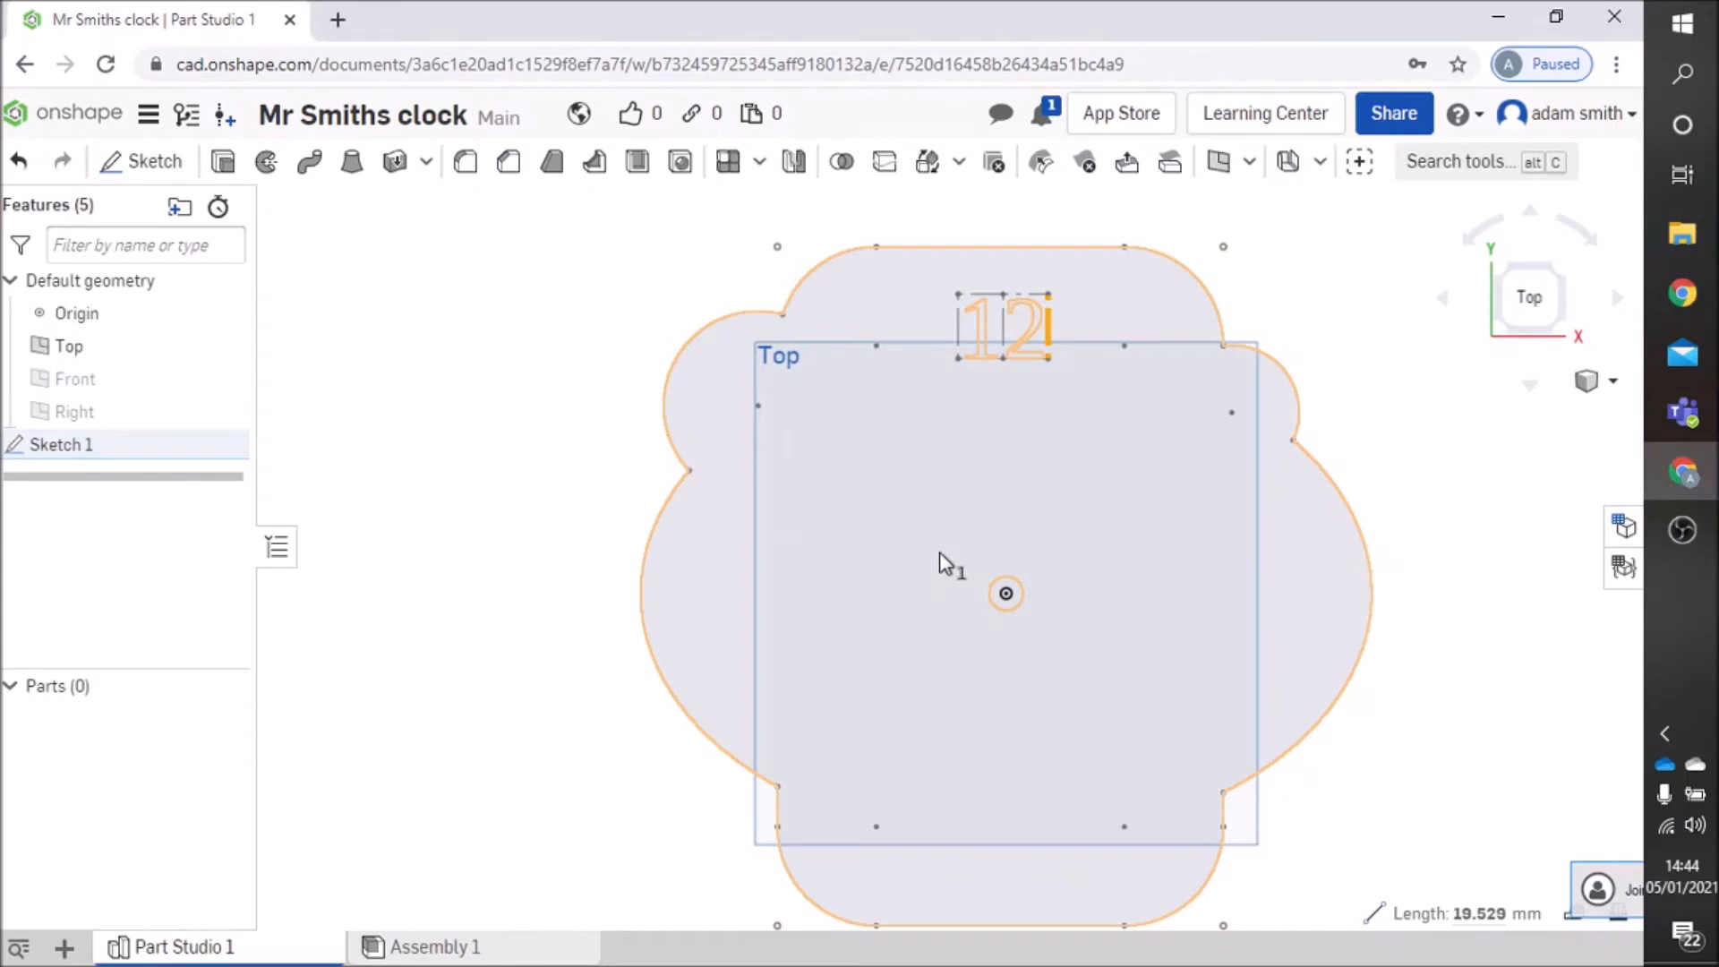
Reopen Sketch 1 for editing
{"action": "left_click", "coordinate": [97, 447]}
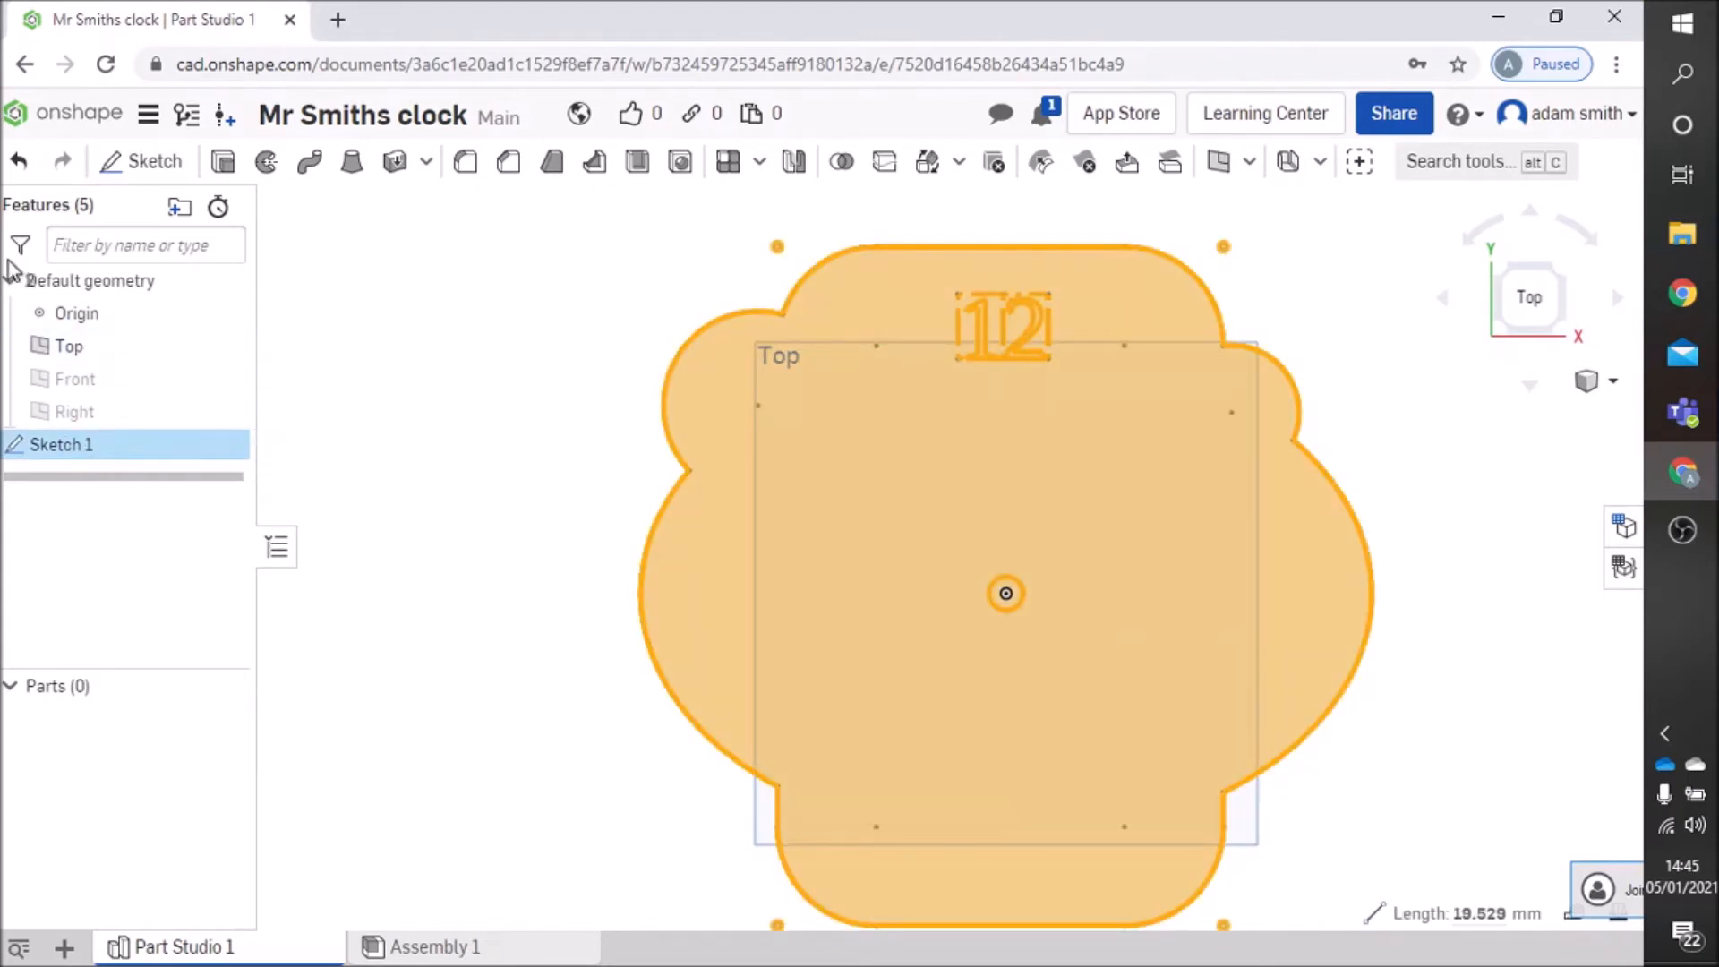
{"action": "mouse_move", "coordinate": [54, 455]}
{"action": "left_mouse_down"}
{"action": "mouse_move", "coordinate": [85, 333]}
{"action": "mouse_move", "coordinate": [53, 455]}
{"action": "mouse_move", "coordinate": [96, 460]}
{"action": "left_mouse_up"}
{"action": "right_click", "coordinate": [113, 446]}
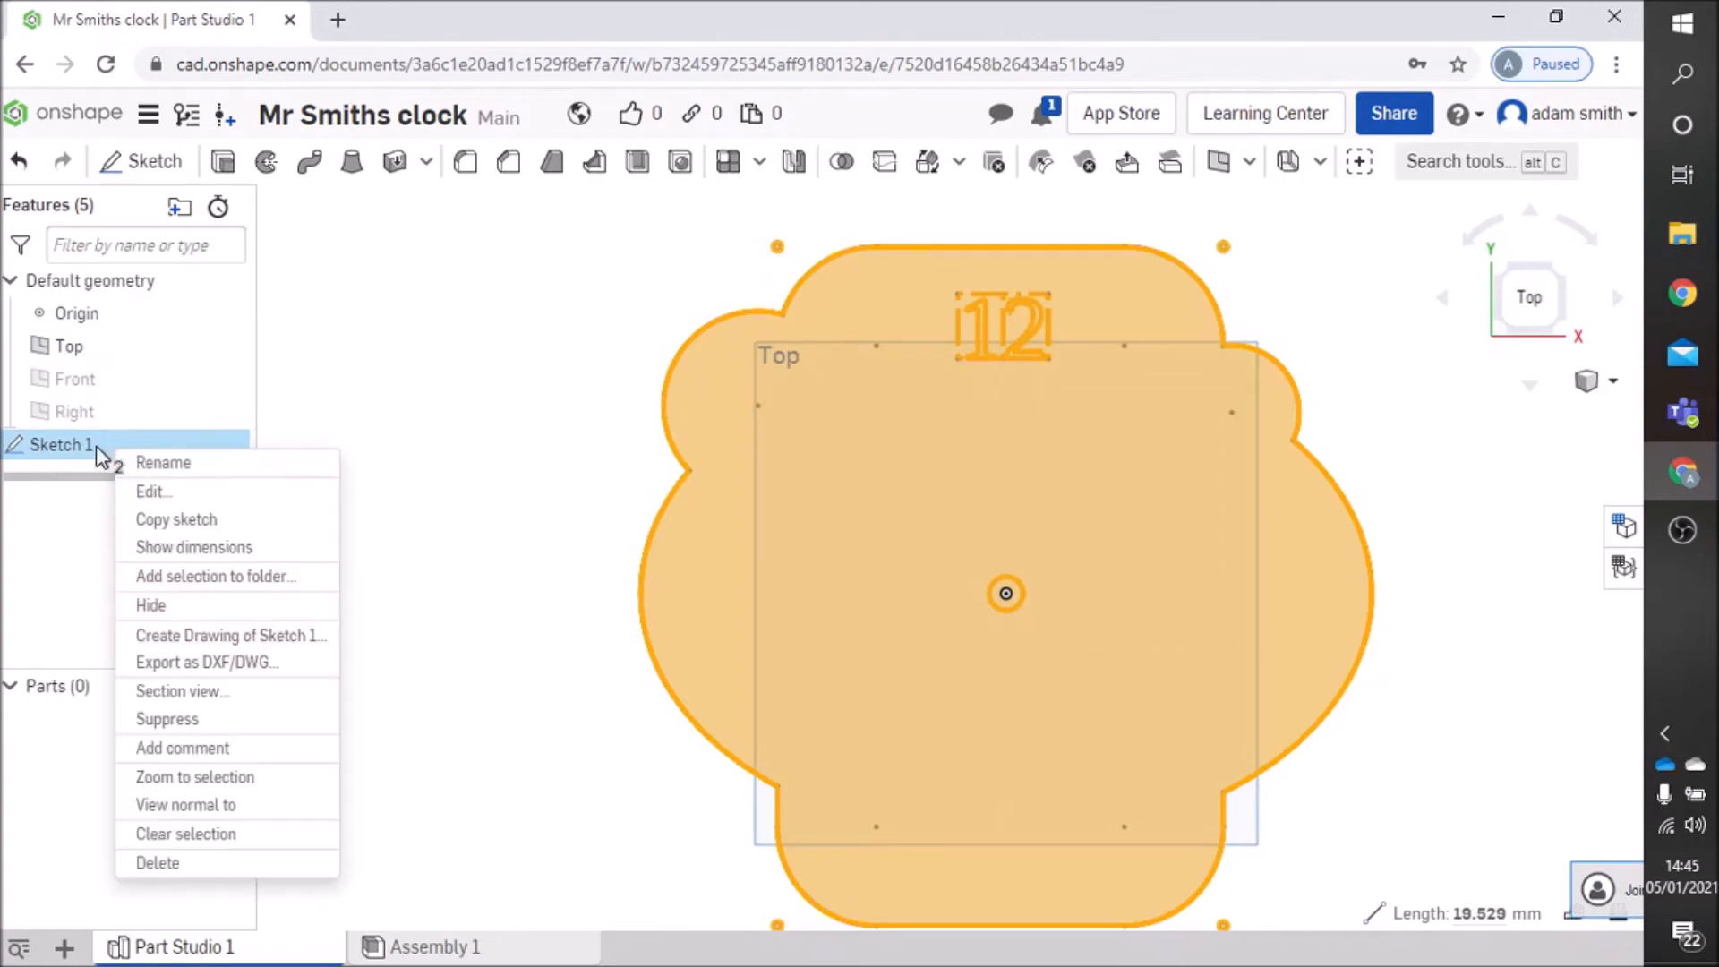
{"action": "left_click", "coordinate": [170, 494]}
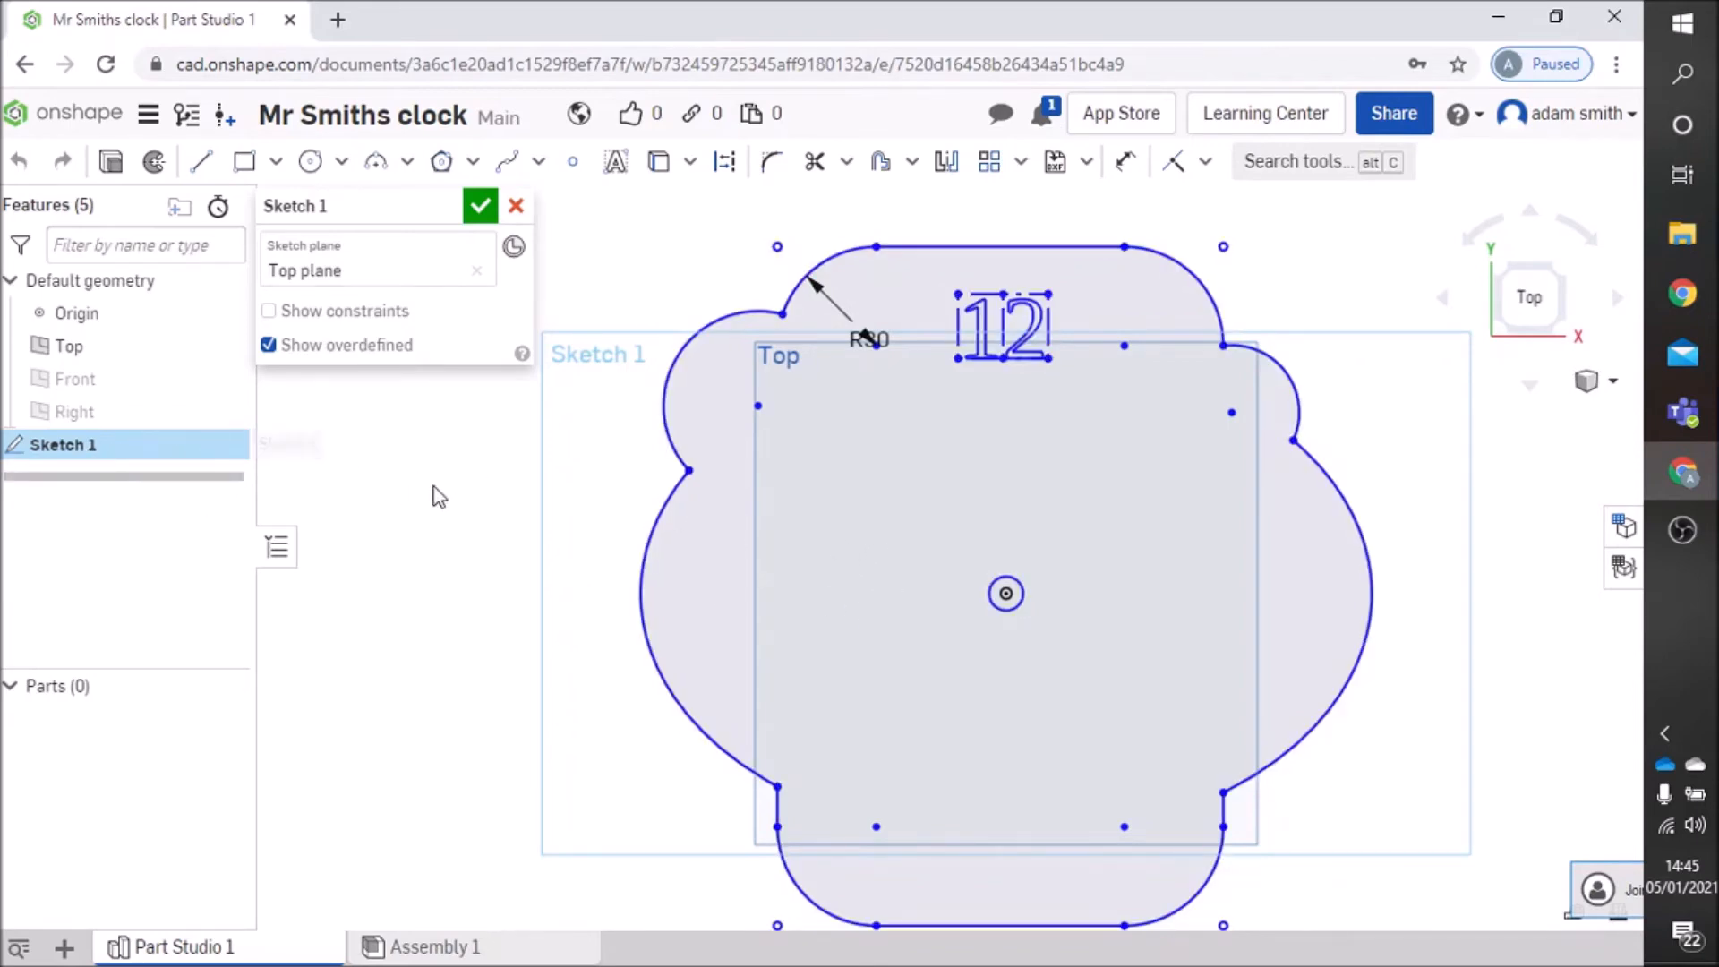
Draw a wavy four-point spline down the left part of the clock face, ending at the lower-left fillet's center point
{"action": "left_click", "coordinate": [507, 163]}
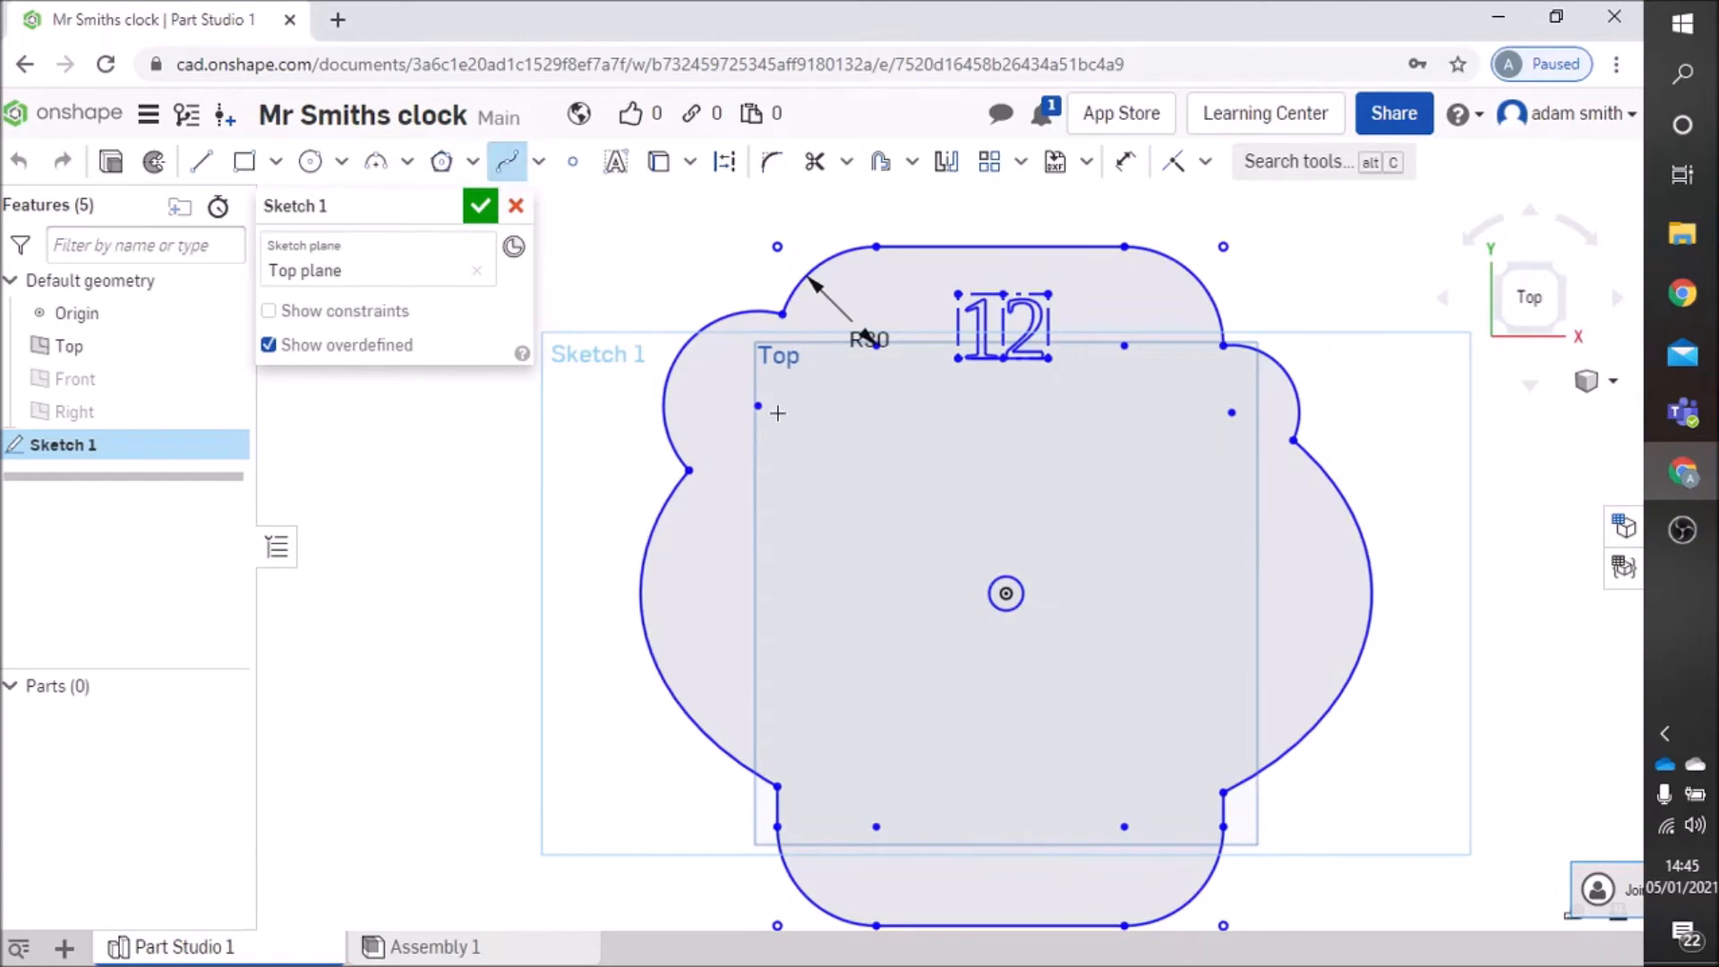
{"action": "left_click", "coordinate": [812, 423]}
{"action": "left_click", "coordinate": [885, 528]}
{"action": "double_click", "coordinate": [798, 646]}
{"action": "left_click", "coordinate": [797, 664]}
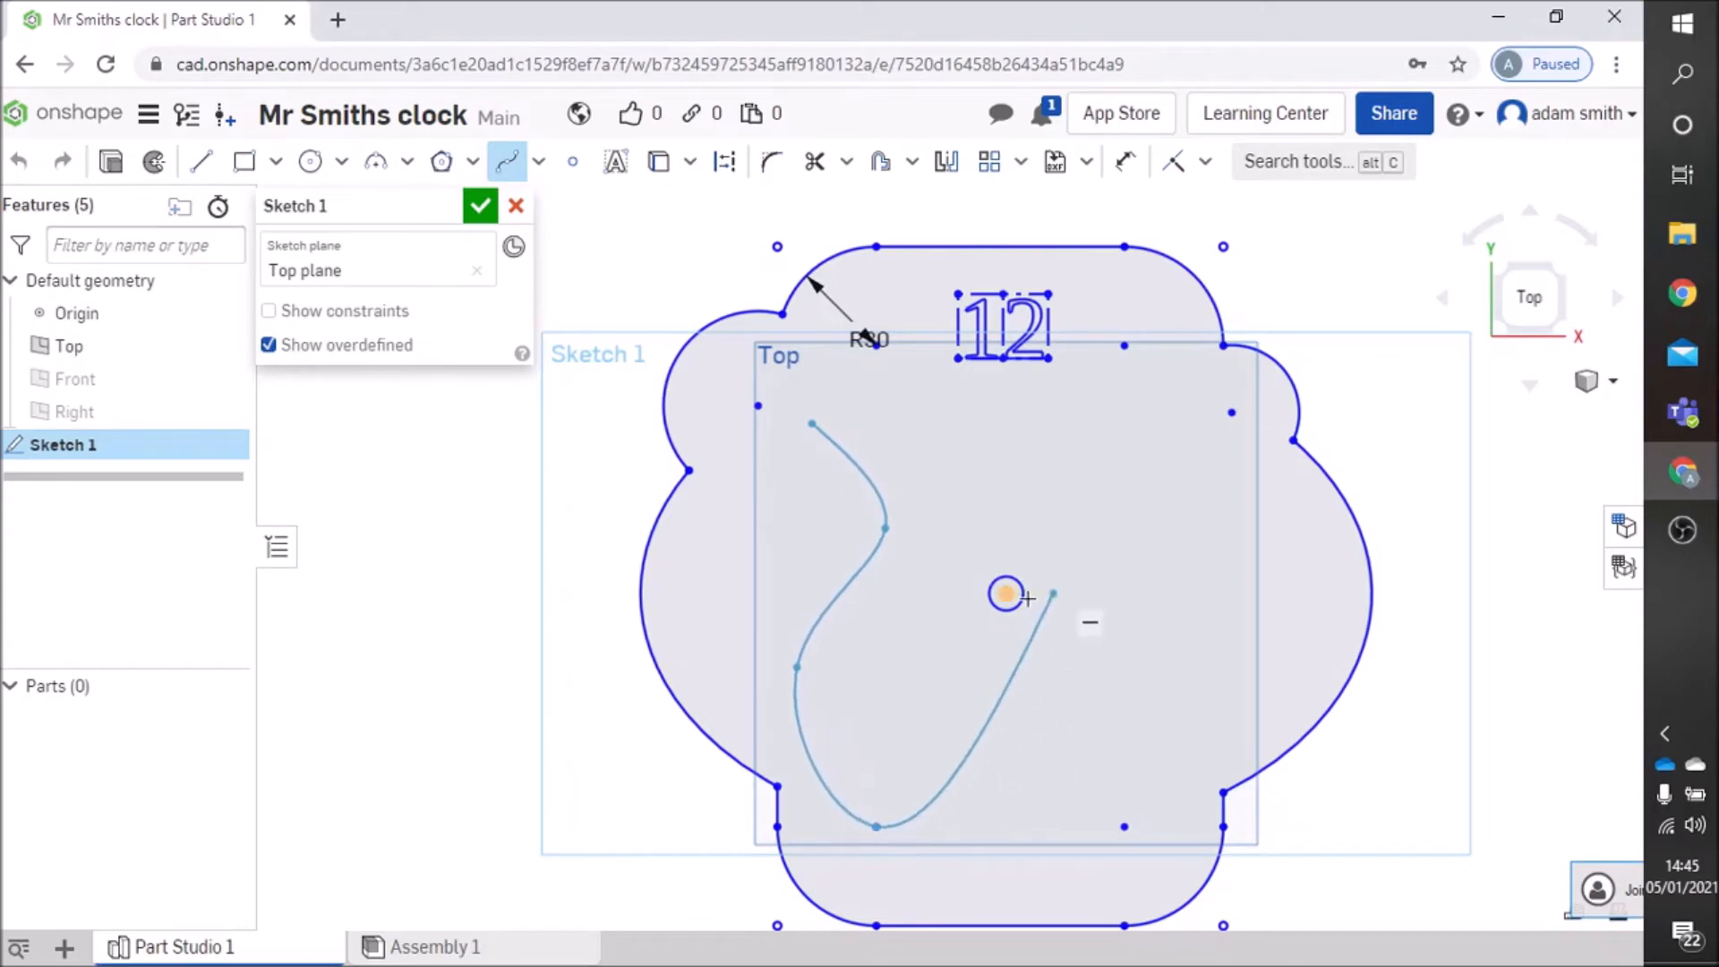
{"action": "double_click", "coordinate": [876, 827]}
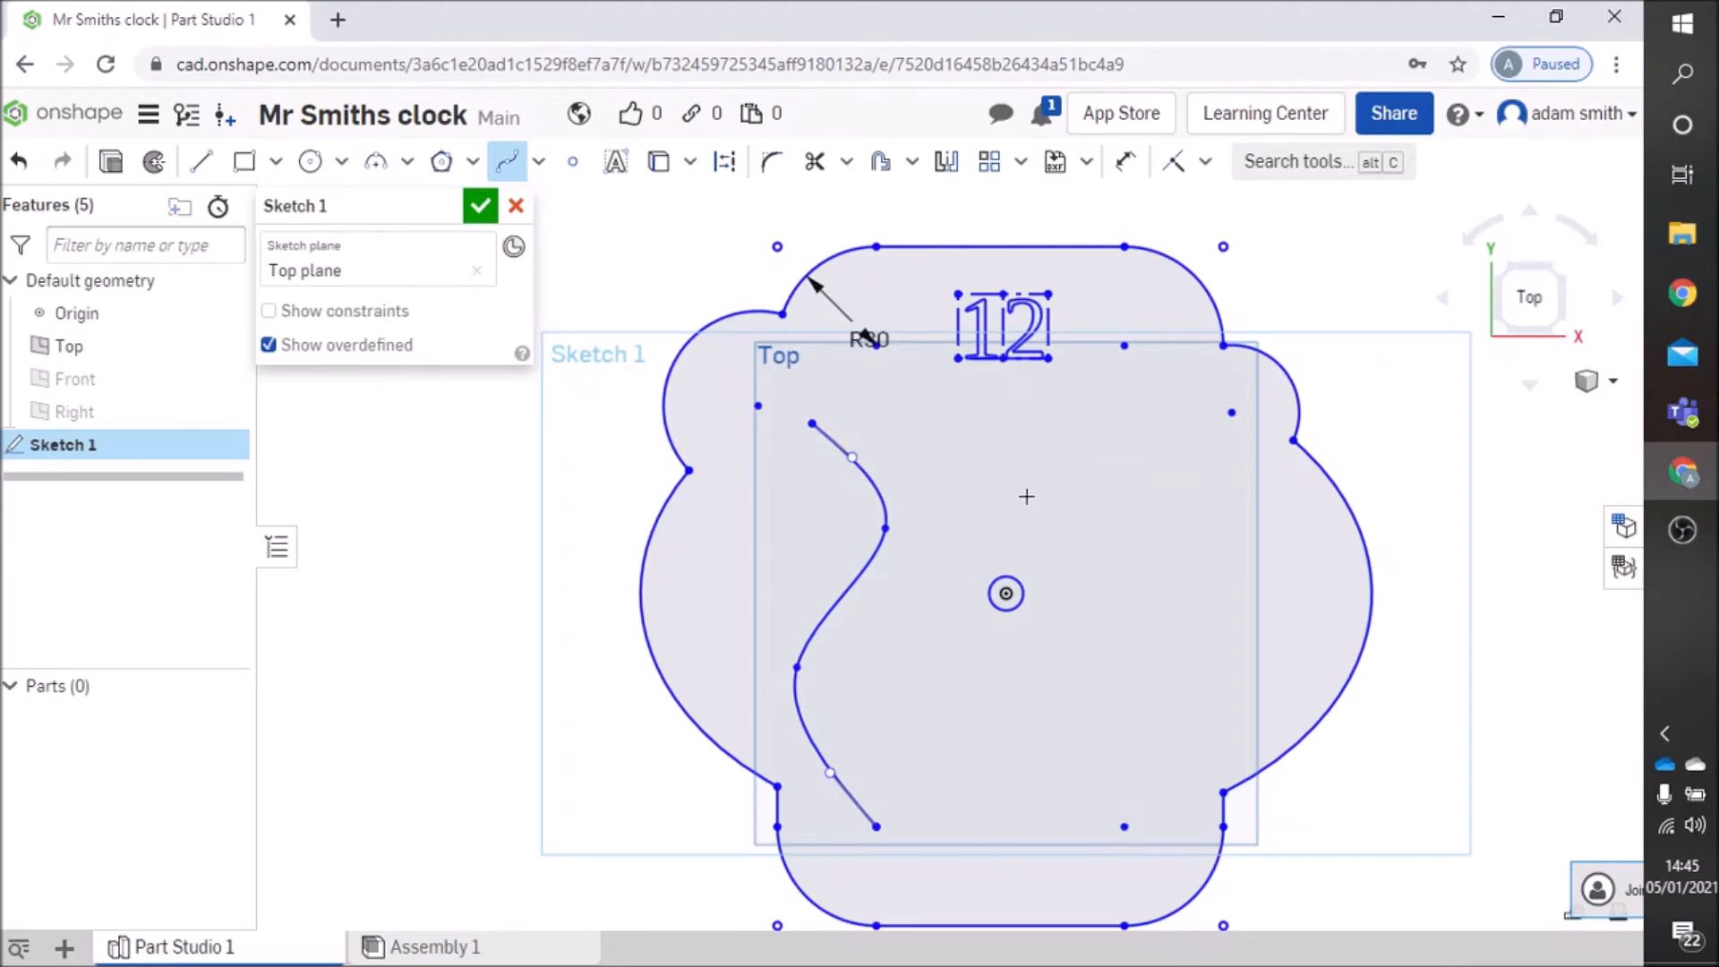
Draw a seven-sided polygon on the right part of the clock face, with its sides tangent to its construction circle
{"action": "left_click", "coordinate": [473, 166]}
{"action": "left_click", "coordinate": [501, 205]}
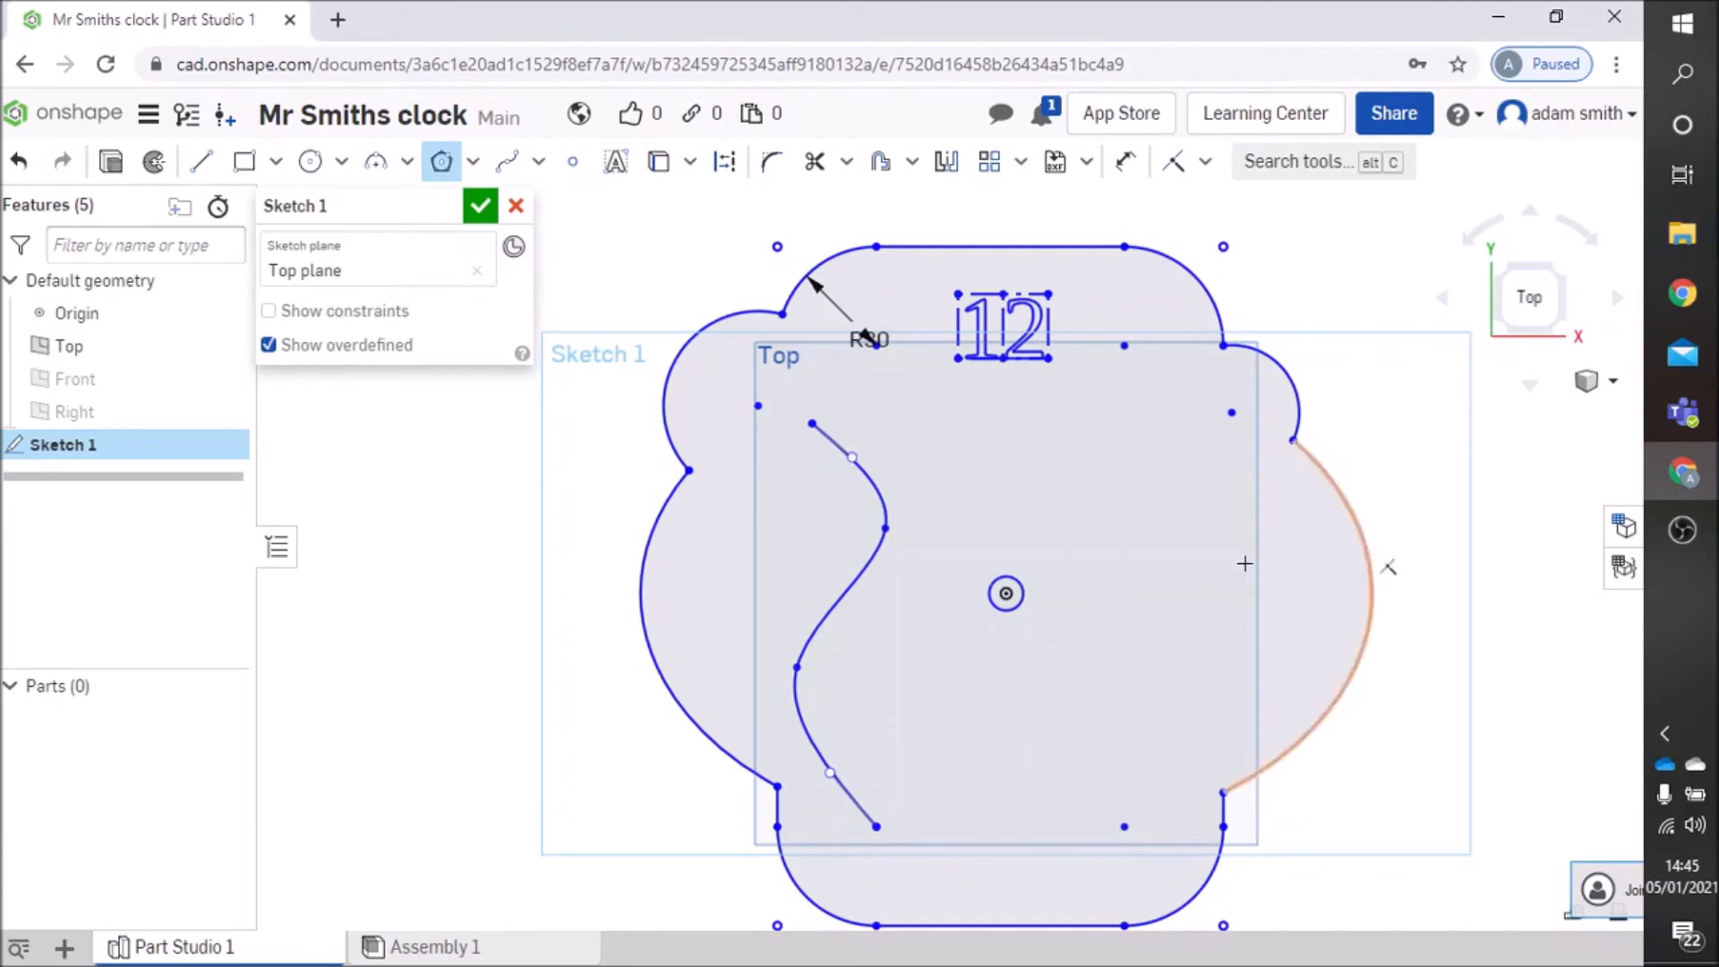
{"action": "left_click", "coordinate": [1202, 578]}
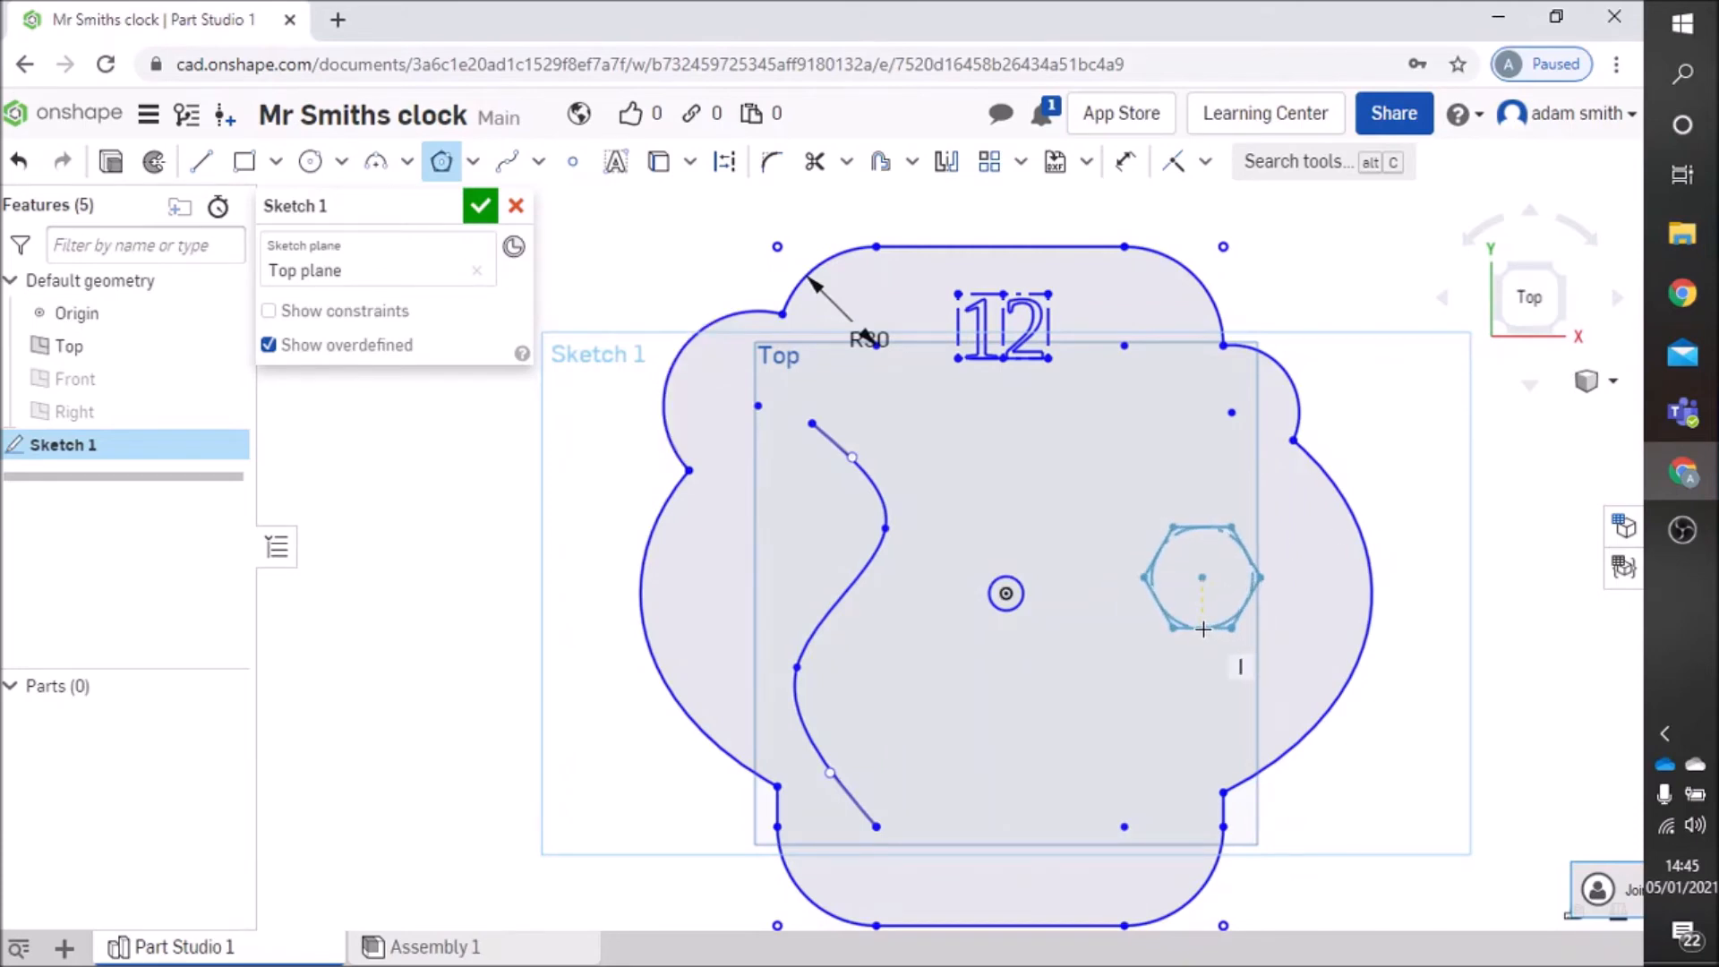
{"action": "left_click", "coordinate": [1203, 629]}
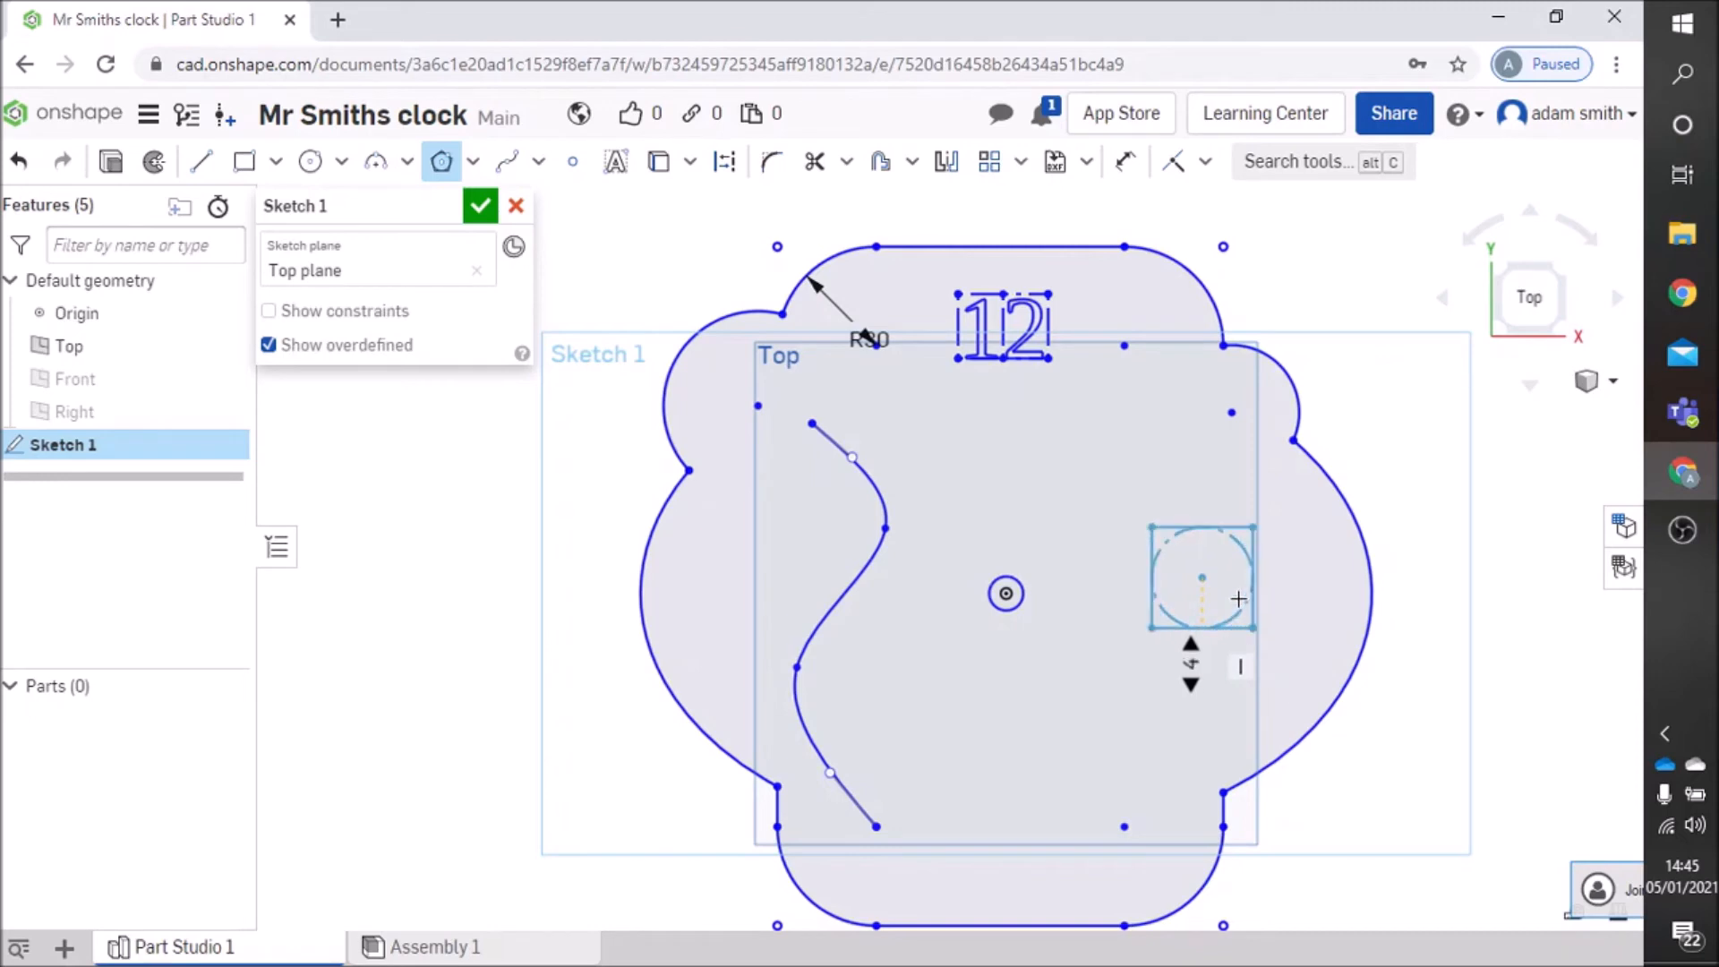
{"action": "scroll", "coordinate": [1240, 599], "scroll_direction": "down", "scroll_amount": 1}
{"action": "scroll", "coordinate": [1241, 600], "scroll_direction": "up", "scroll_amount": 1}
{"action": "scroll", "coordinate": [1242, 602], "scroll_direction": "up", "scroll_amount": 2}
{"action": "scroll", "coordinate": [1243, 602], "scroll_direction": "down", "scroll_amount": 1}
{"action": "scroll", "coordinate": [1243, 596], "scroll_direction": "down", "scroll_amount": 1}
{"action": "scroll", "coordinate": [1245, 573], "scroll_direction": "down", "scroll_amount": 1}
{"action": "scroll", "coordinate": [1242, 594], "scroll_direction": "up", "scroll_amount": 1}
{"action": "scroll", "coordinate": [1237, 613], "scroll_direction": "up", "scroll_amount": 2}
{"action": "scroll", "coordinate": [1236, 621], "scroll_direction": "down", "scroll_amount": 1}
{"action": "scroll", "coordinate": [1238, 620], "scroll_direction": "up", "scroll_amount": 1}
{"action": "scroll", "coordinate": [1240, 617], "scroll_direction": "down", "scroll_amount": 2}
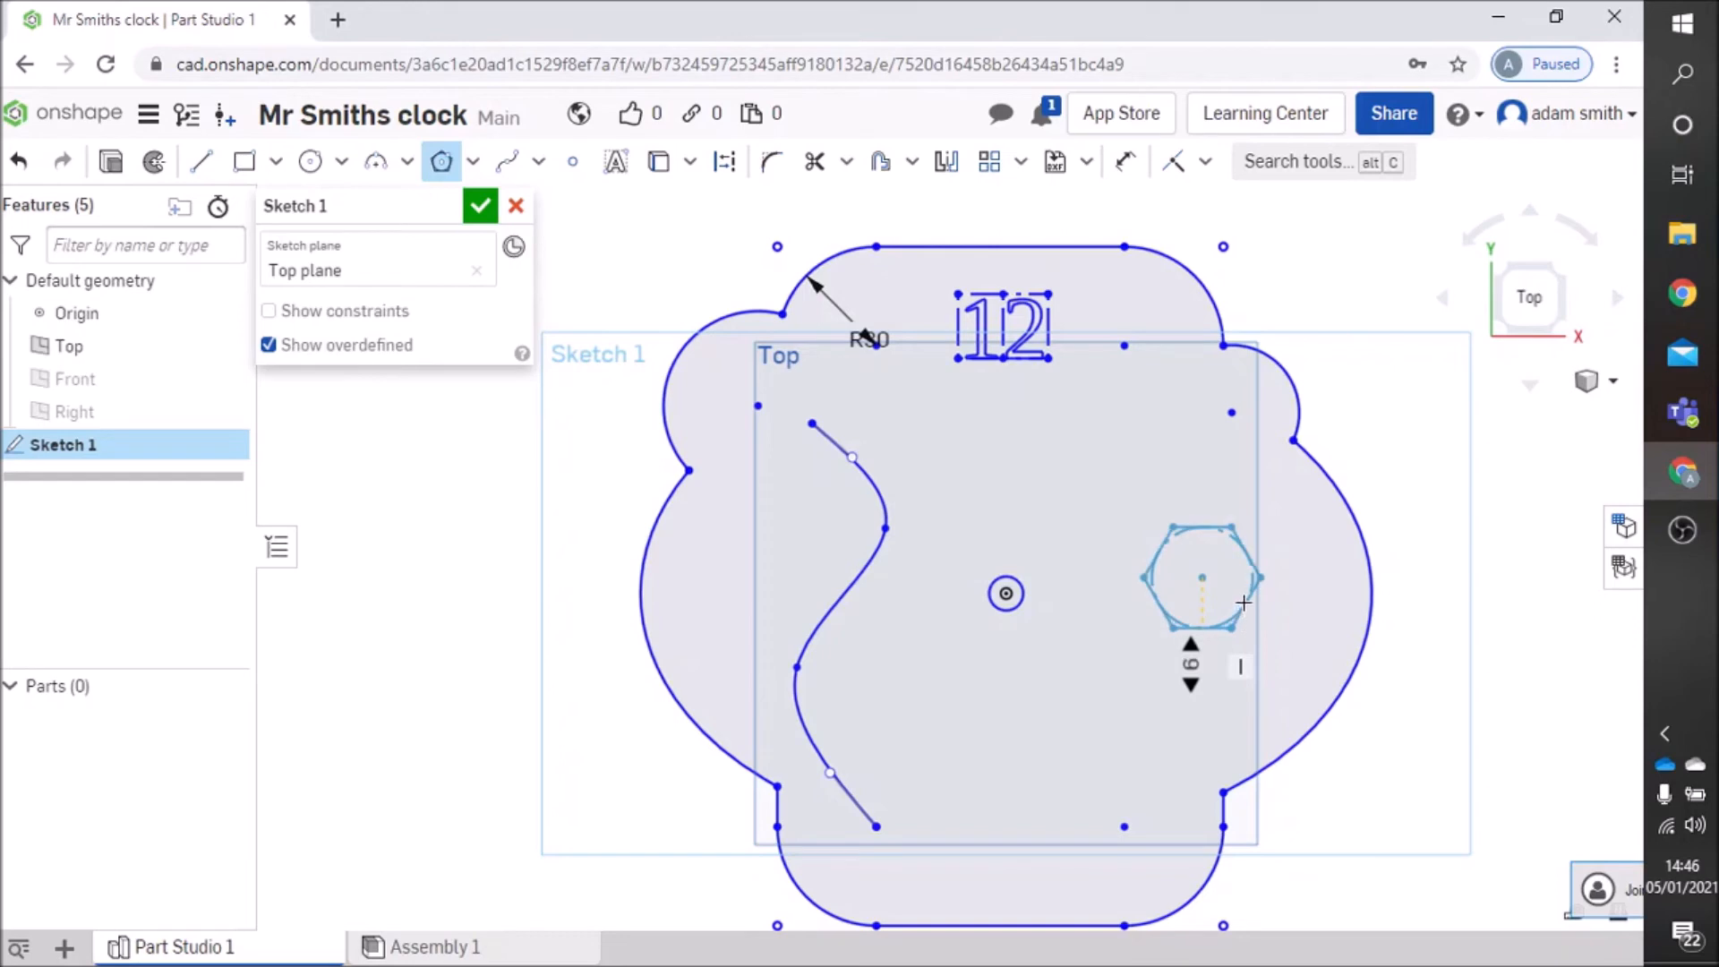
{"action": "scroll", "coordinate": [1242, 611], "scroll_direction": "up", "scroll_amount": 1}
{"action": "scroll", "coordinate": [1246, 601], "scroll_direction": "down", "scroll_amount": 1}
{"action": "scroll", "coordinate": [1247, 605], "scroll_direction": "up", "scroll_amount": 2}
{"action": "left_click", "coordinate": [1249, 600]}
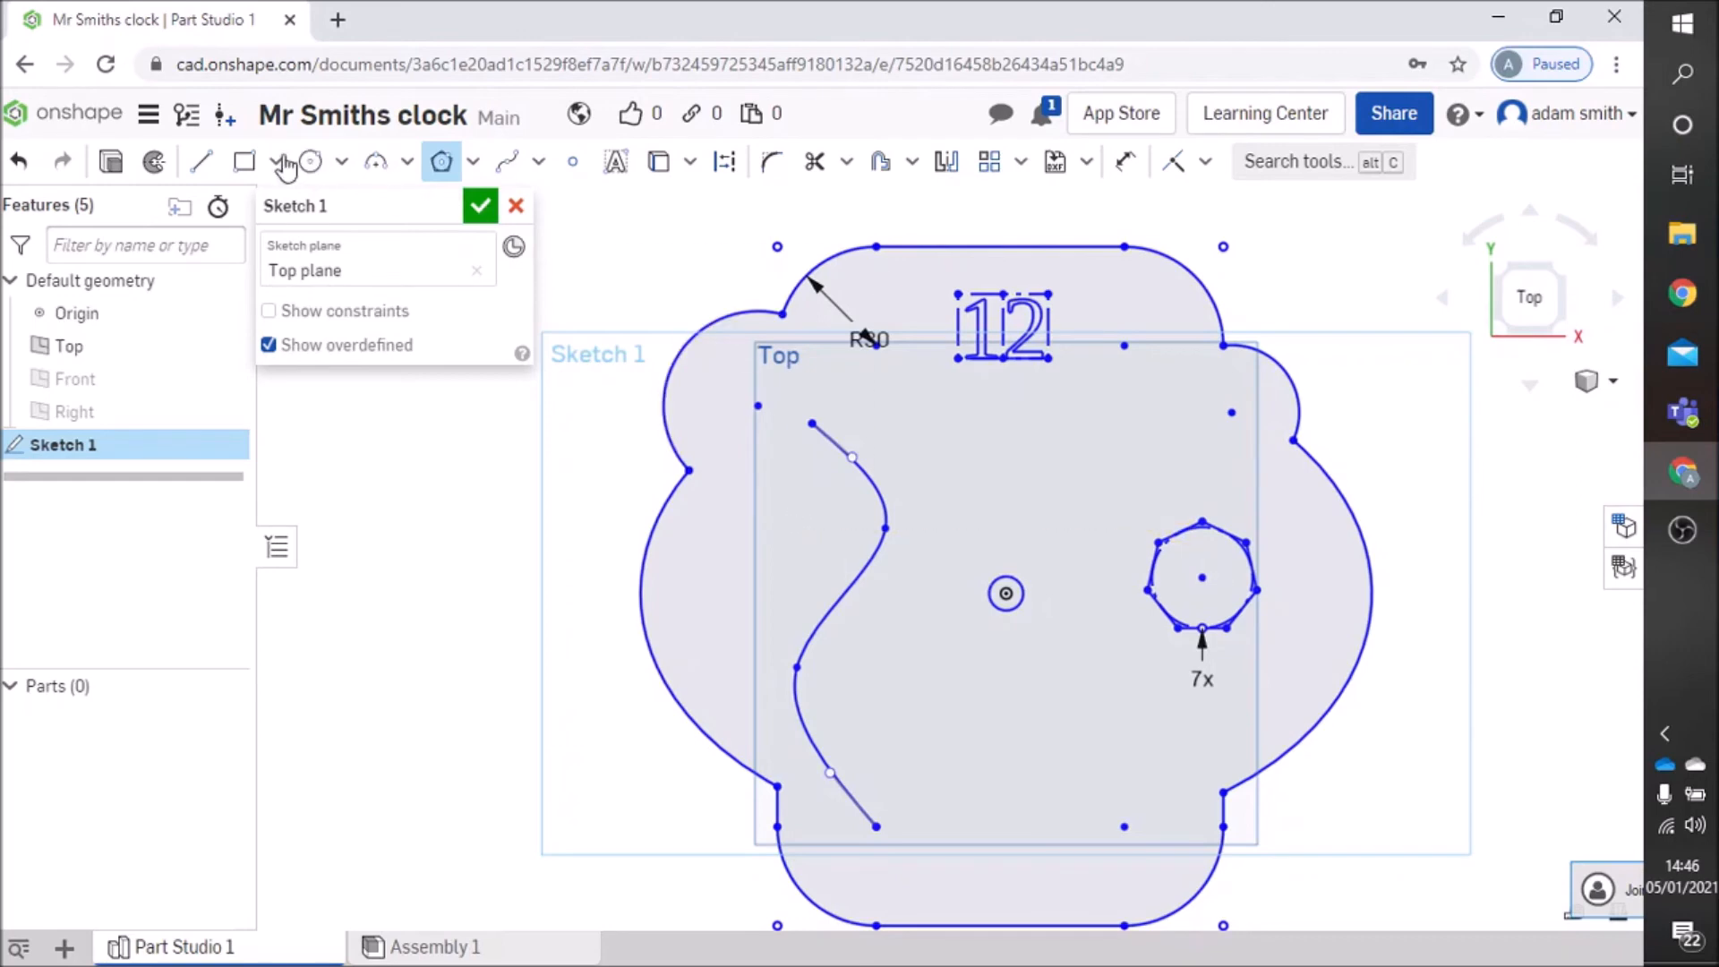
Draw a vertical line about 78 mm long through the origin, extending above and below the small center circle
{"action": "left_click", "coordinate": [201, 161]}
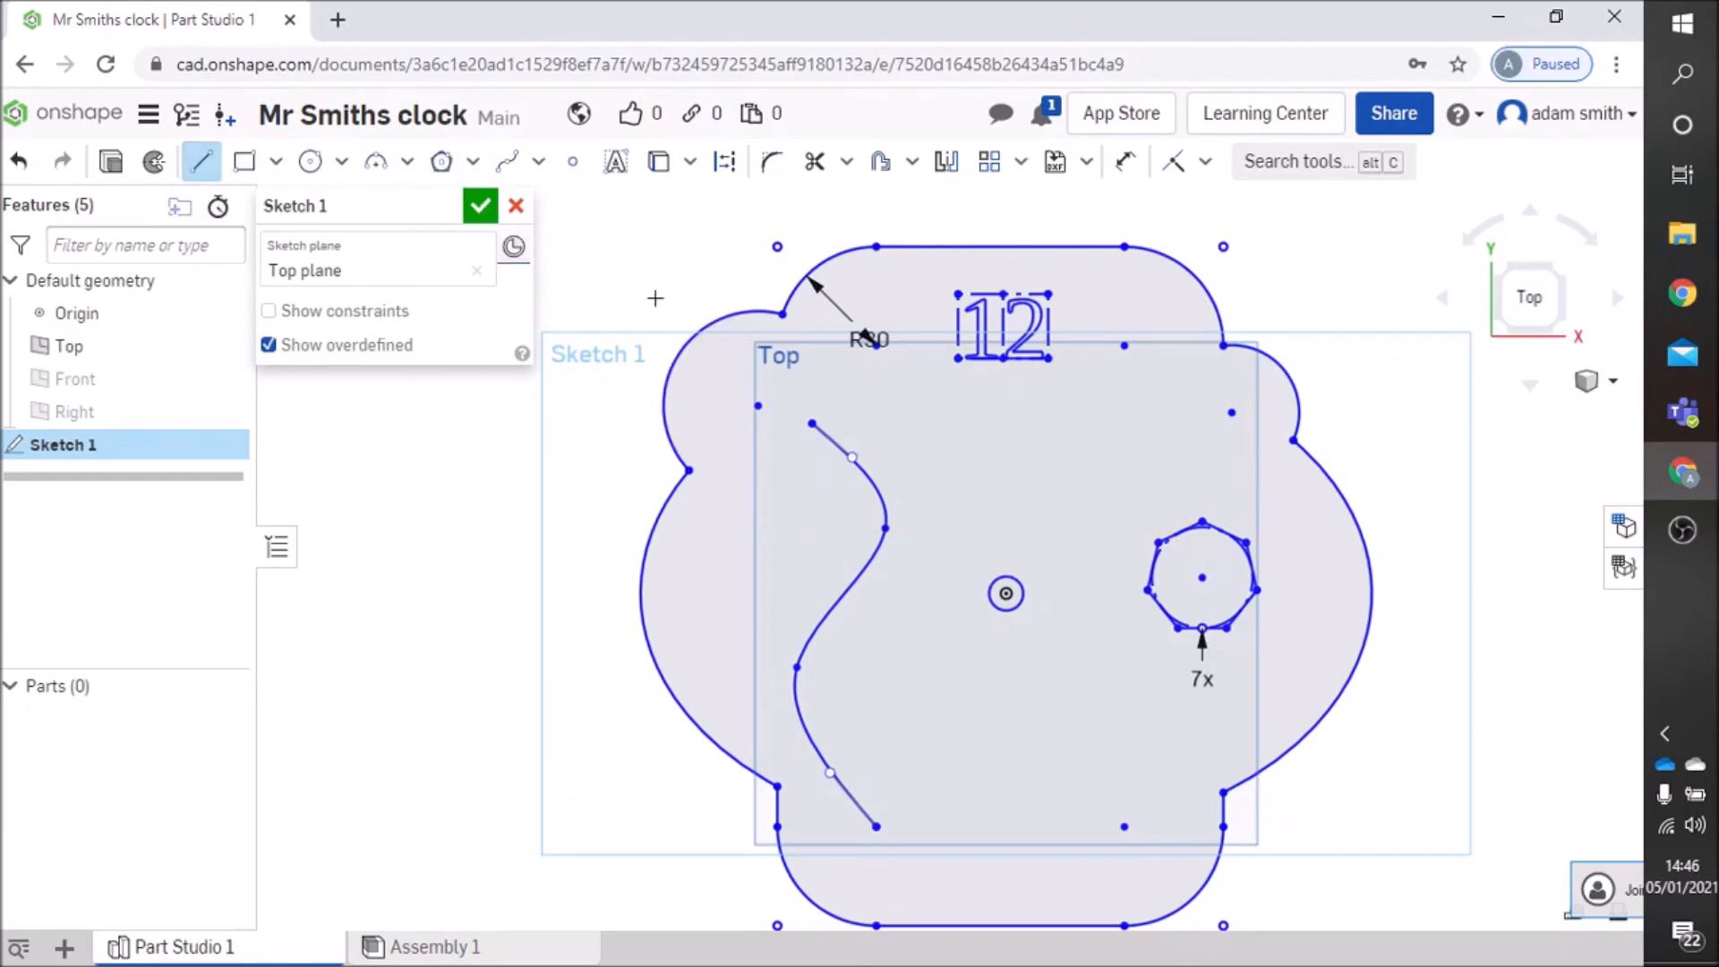
{"action": "left_click", "coordinate": [1006, 462]}
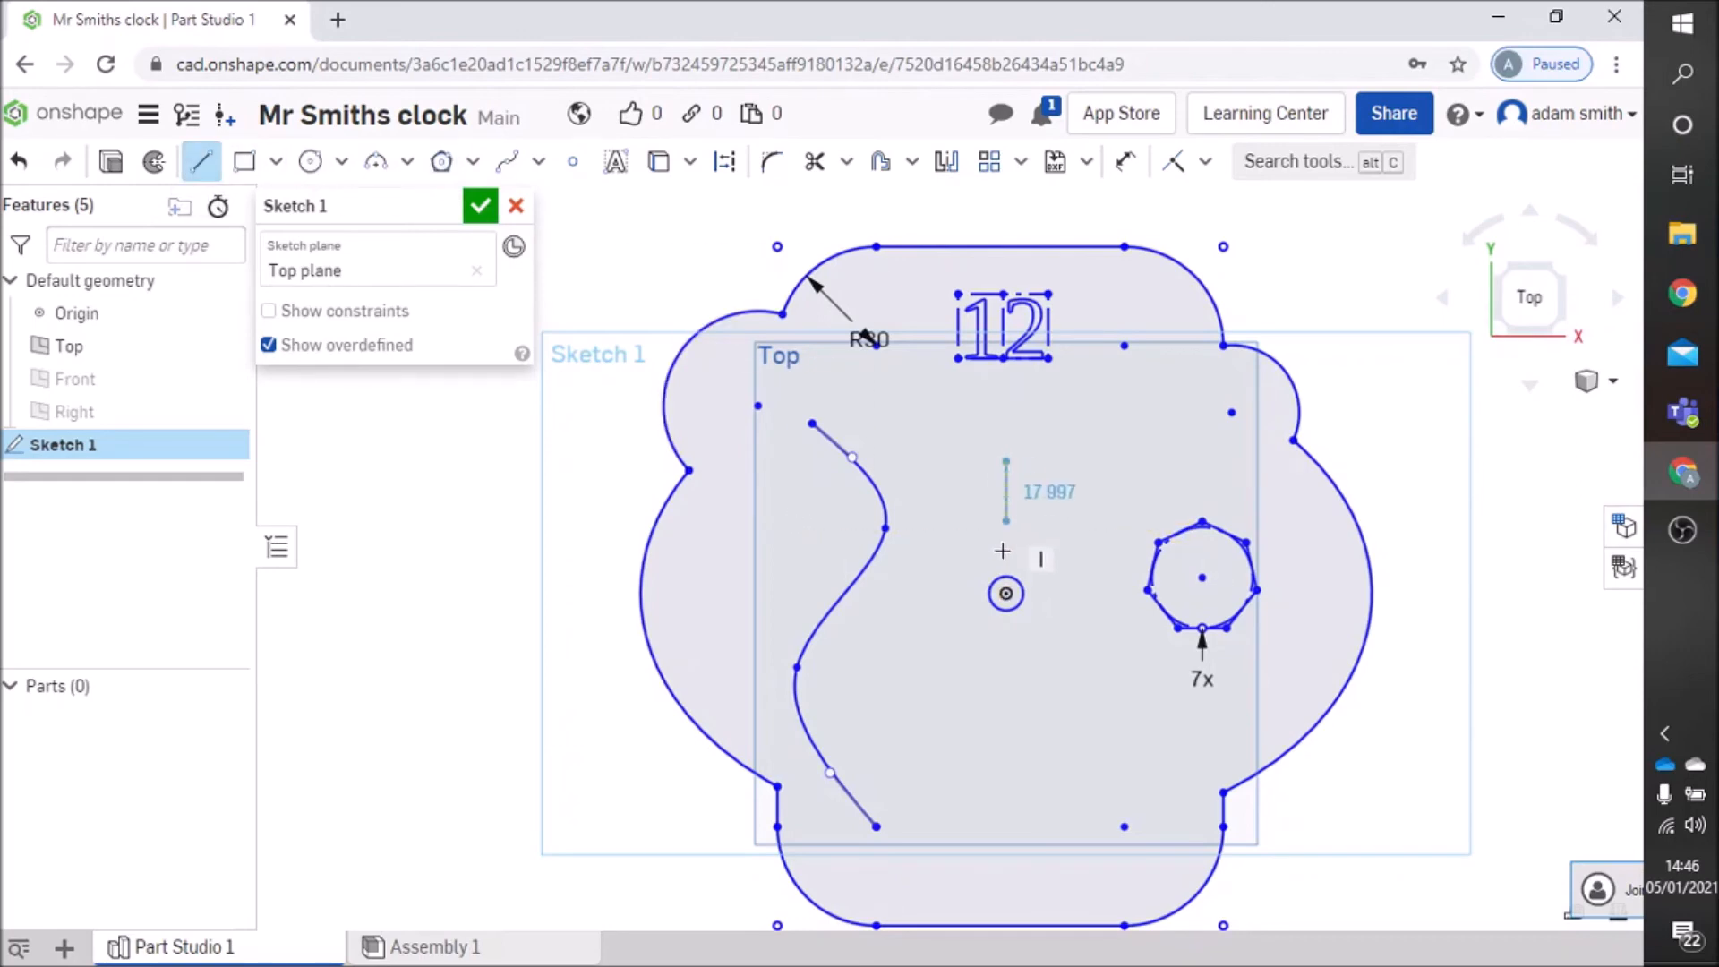
{"action": "left_click", "coordinate": [1006, 721]}
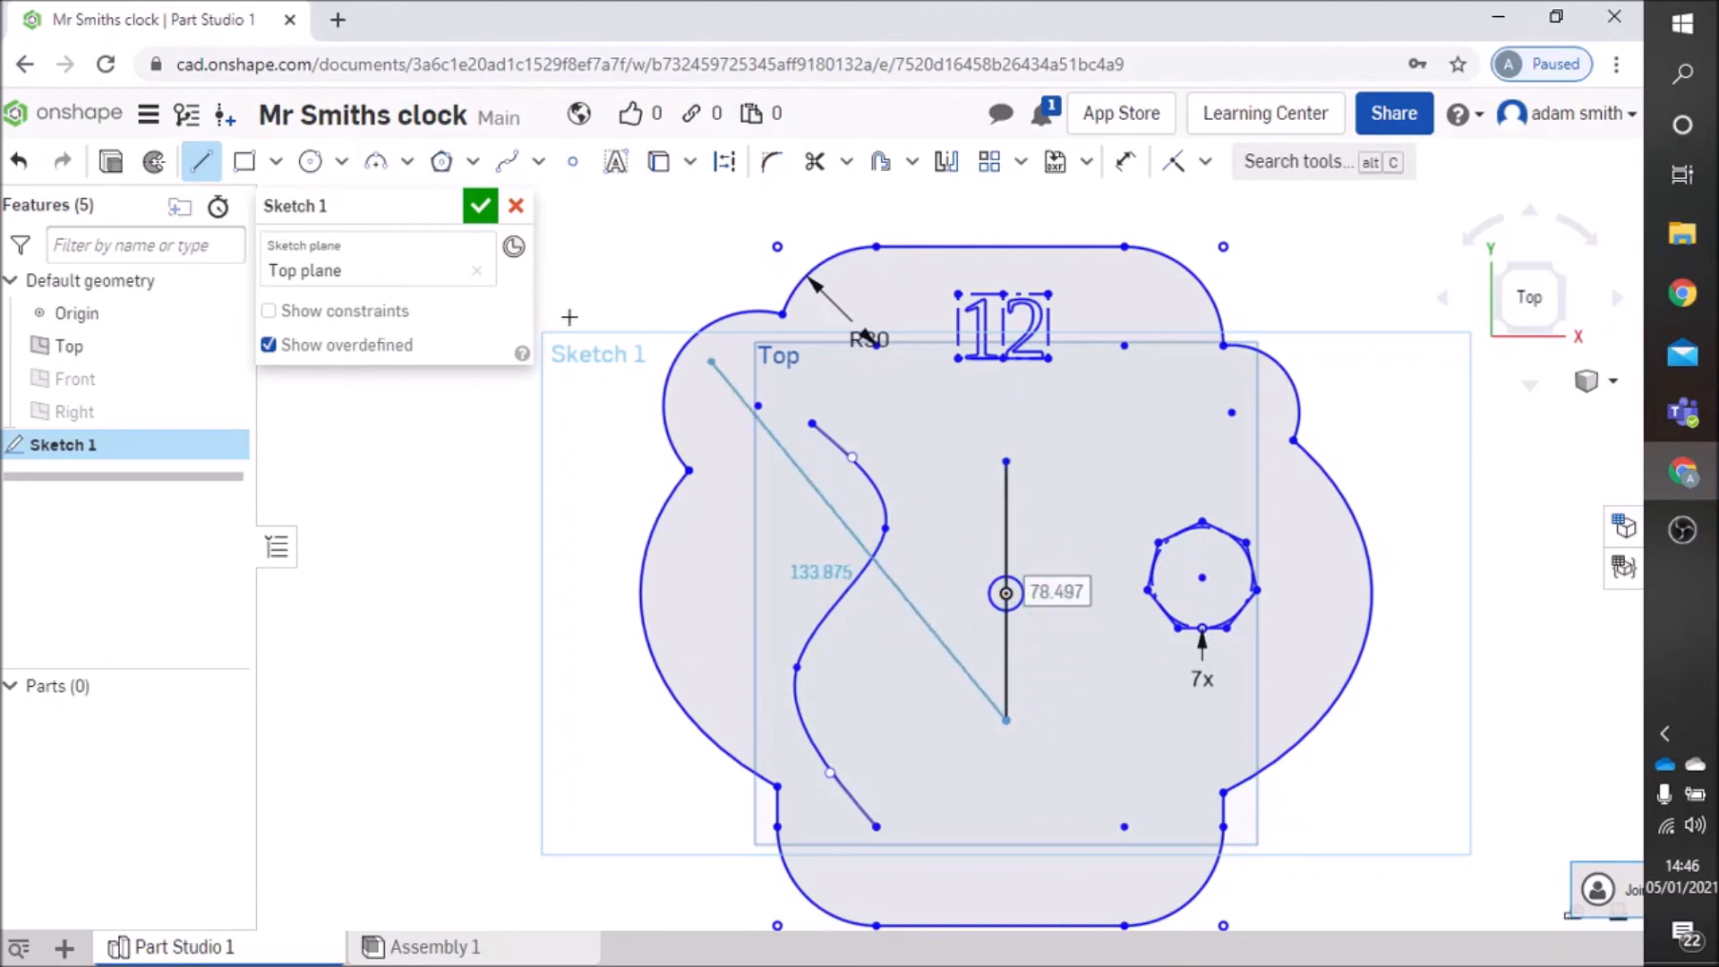
{"action": "left_click", "coordinate": [200, 161]}
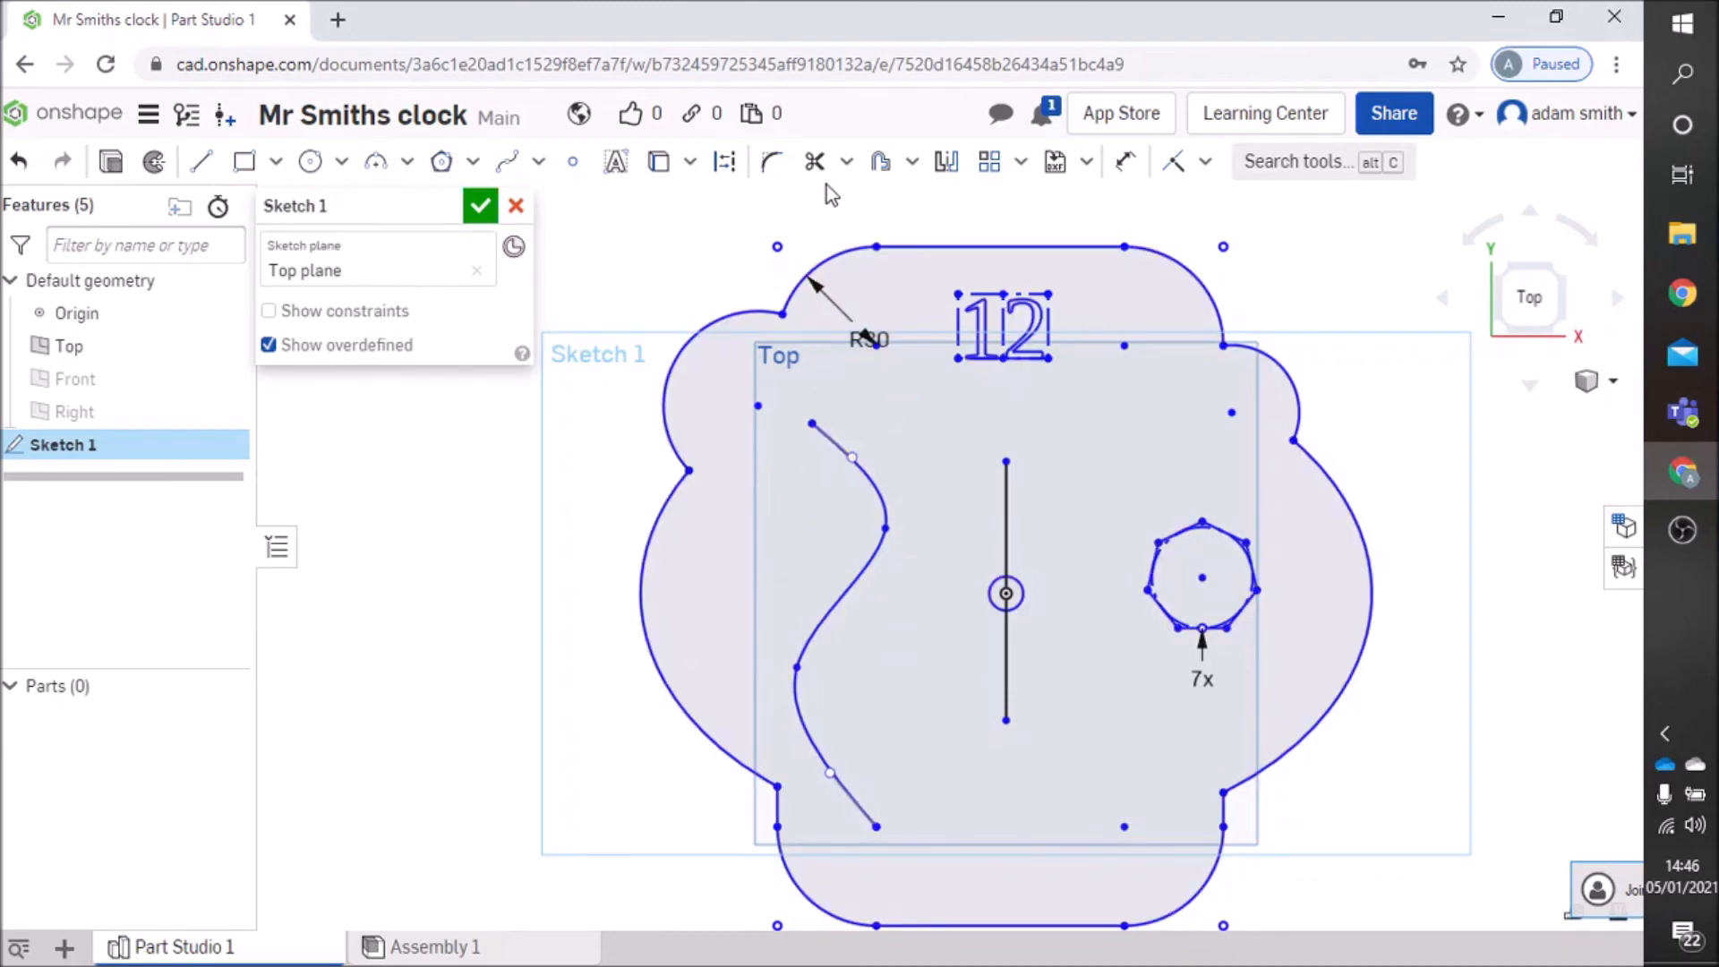
Mirror the polygon's construction circle across the vertical center line onto the left part of the clock face
{"action": "left_click", "coordinate": [949, 168]}
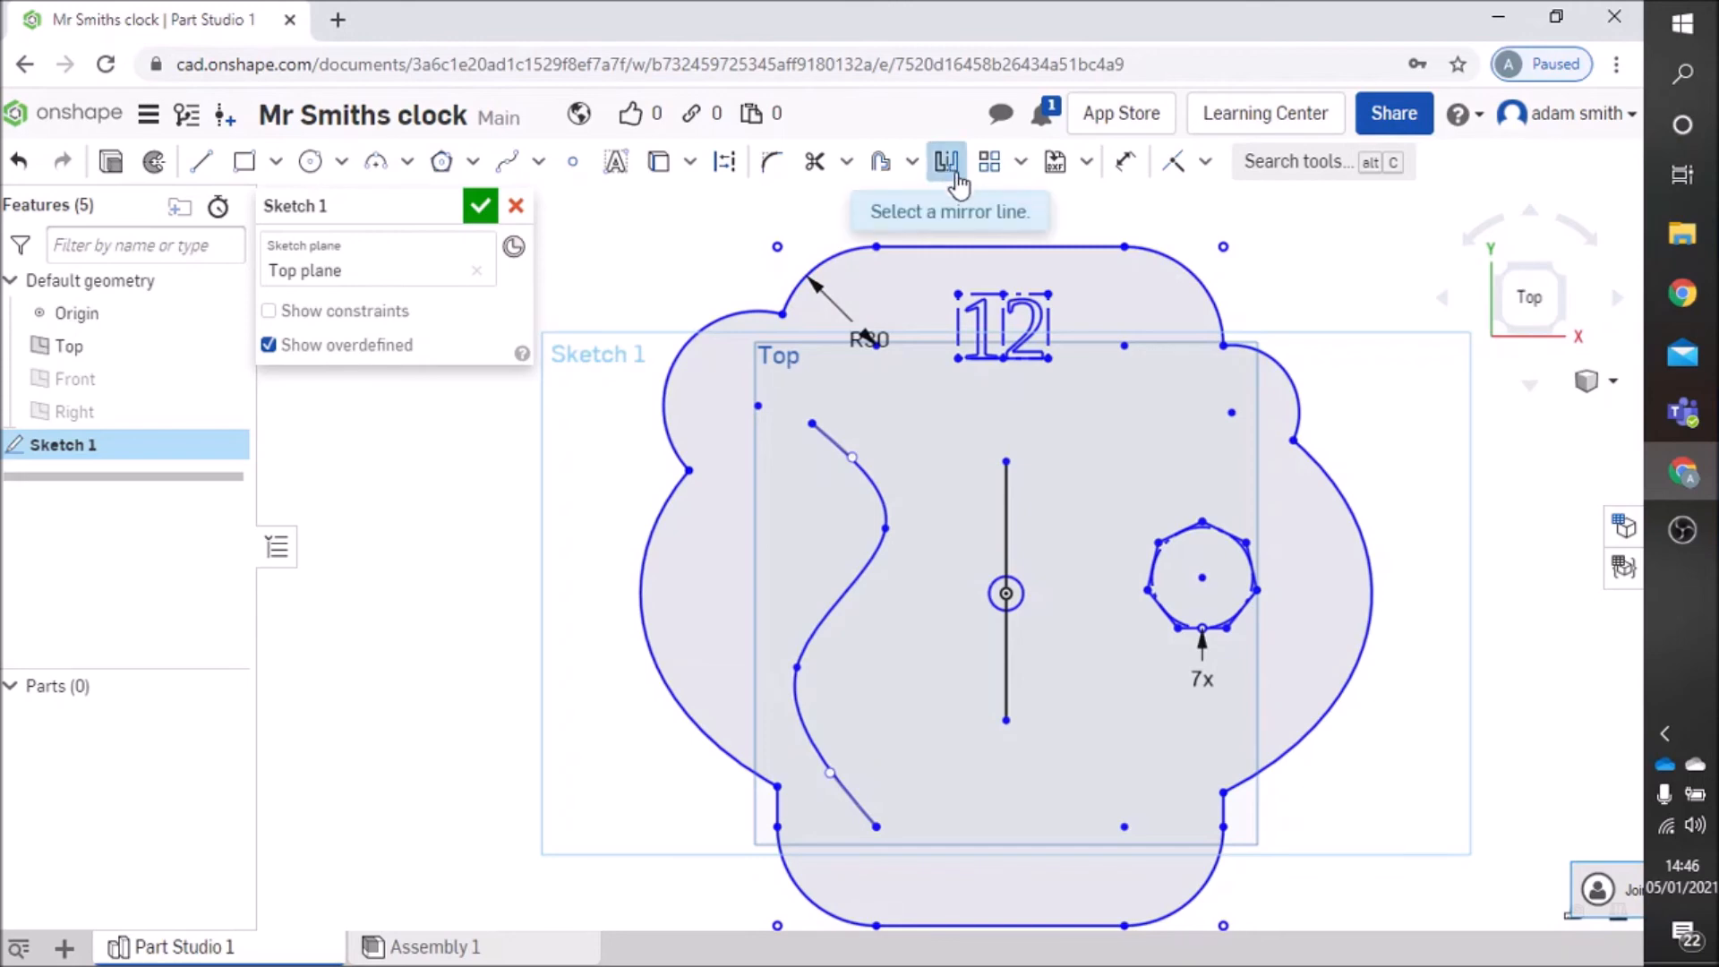
{"action": "left_click", "coordinate": [1006, 512]}
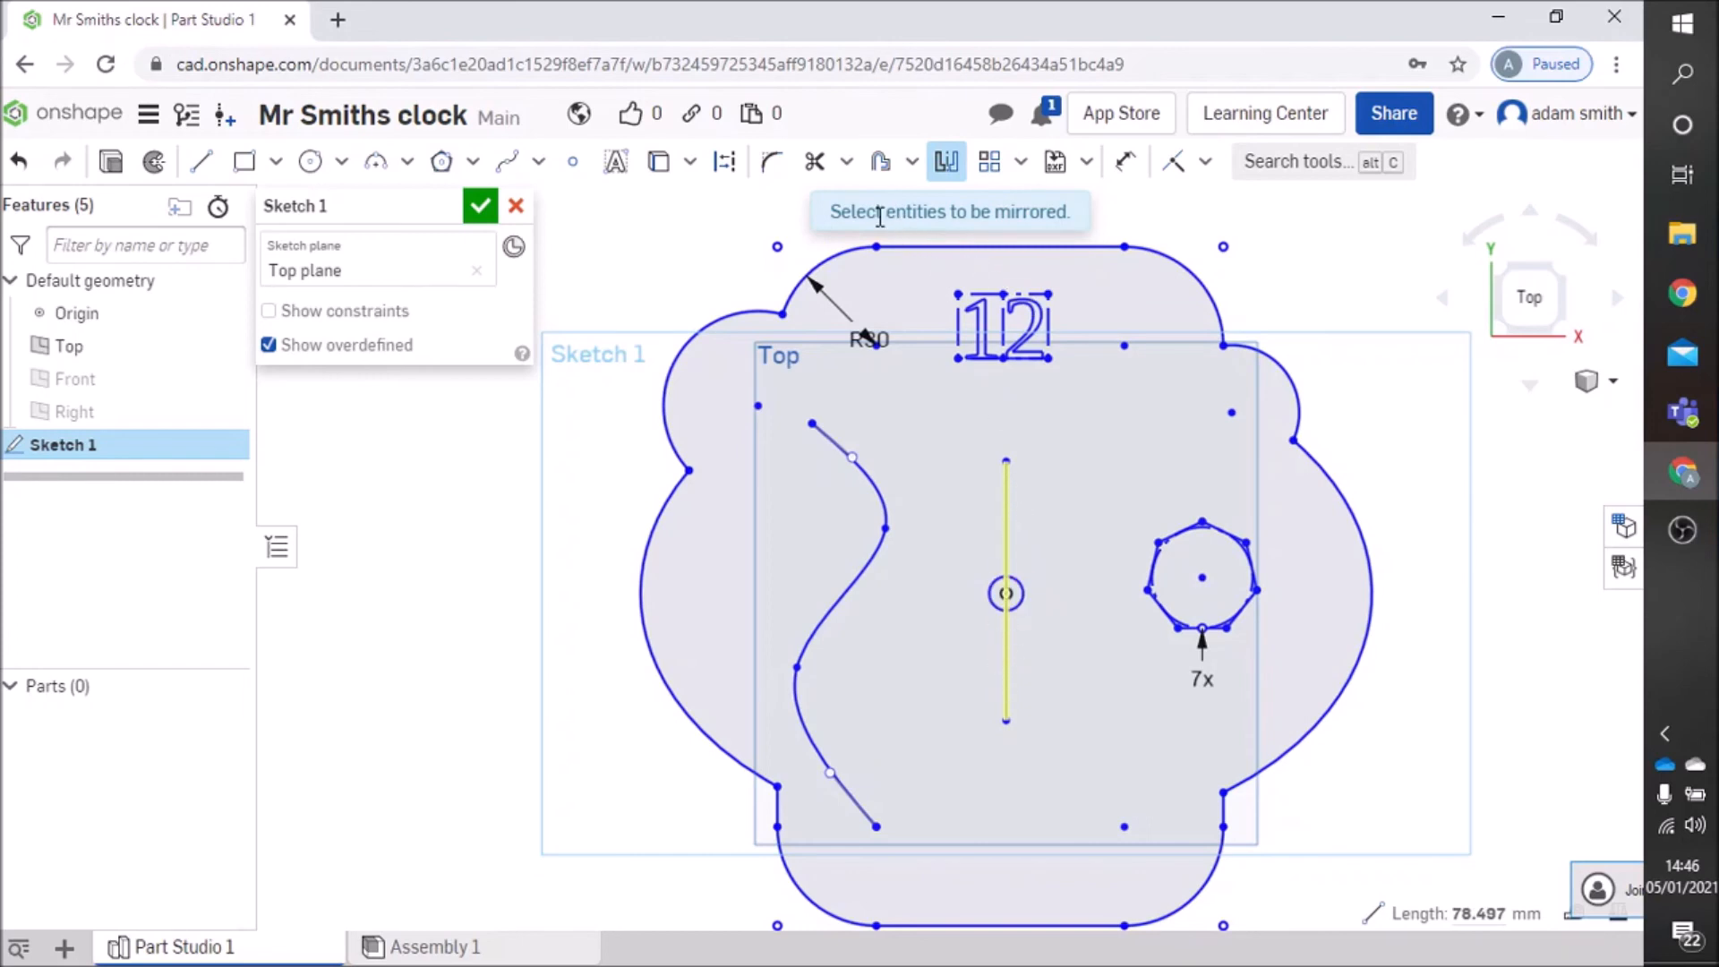
{"action": "left_click", "coordinate": [1189, 535]}
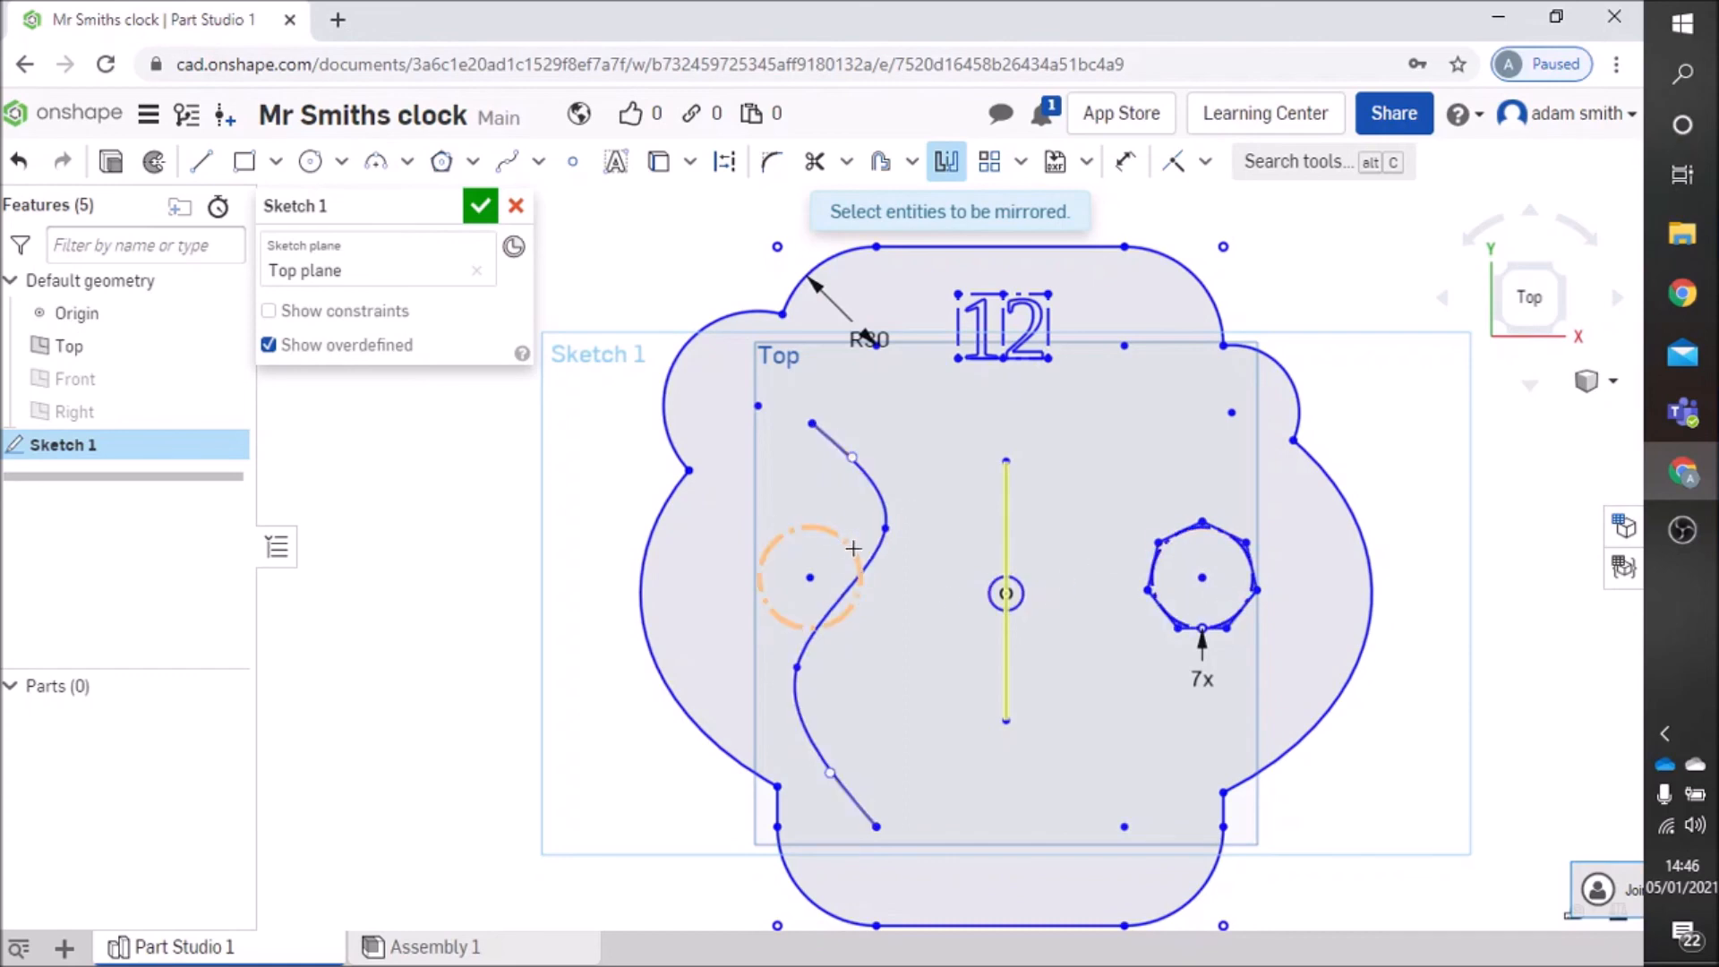
{"action": "left_click", "coordinate": [946, 163]}
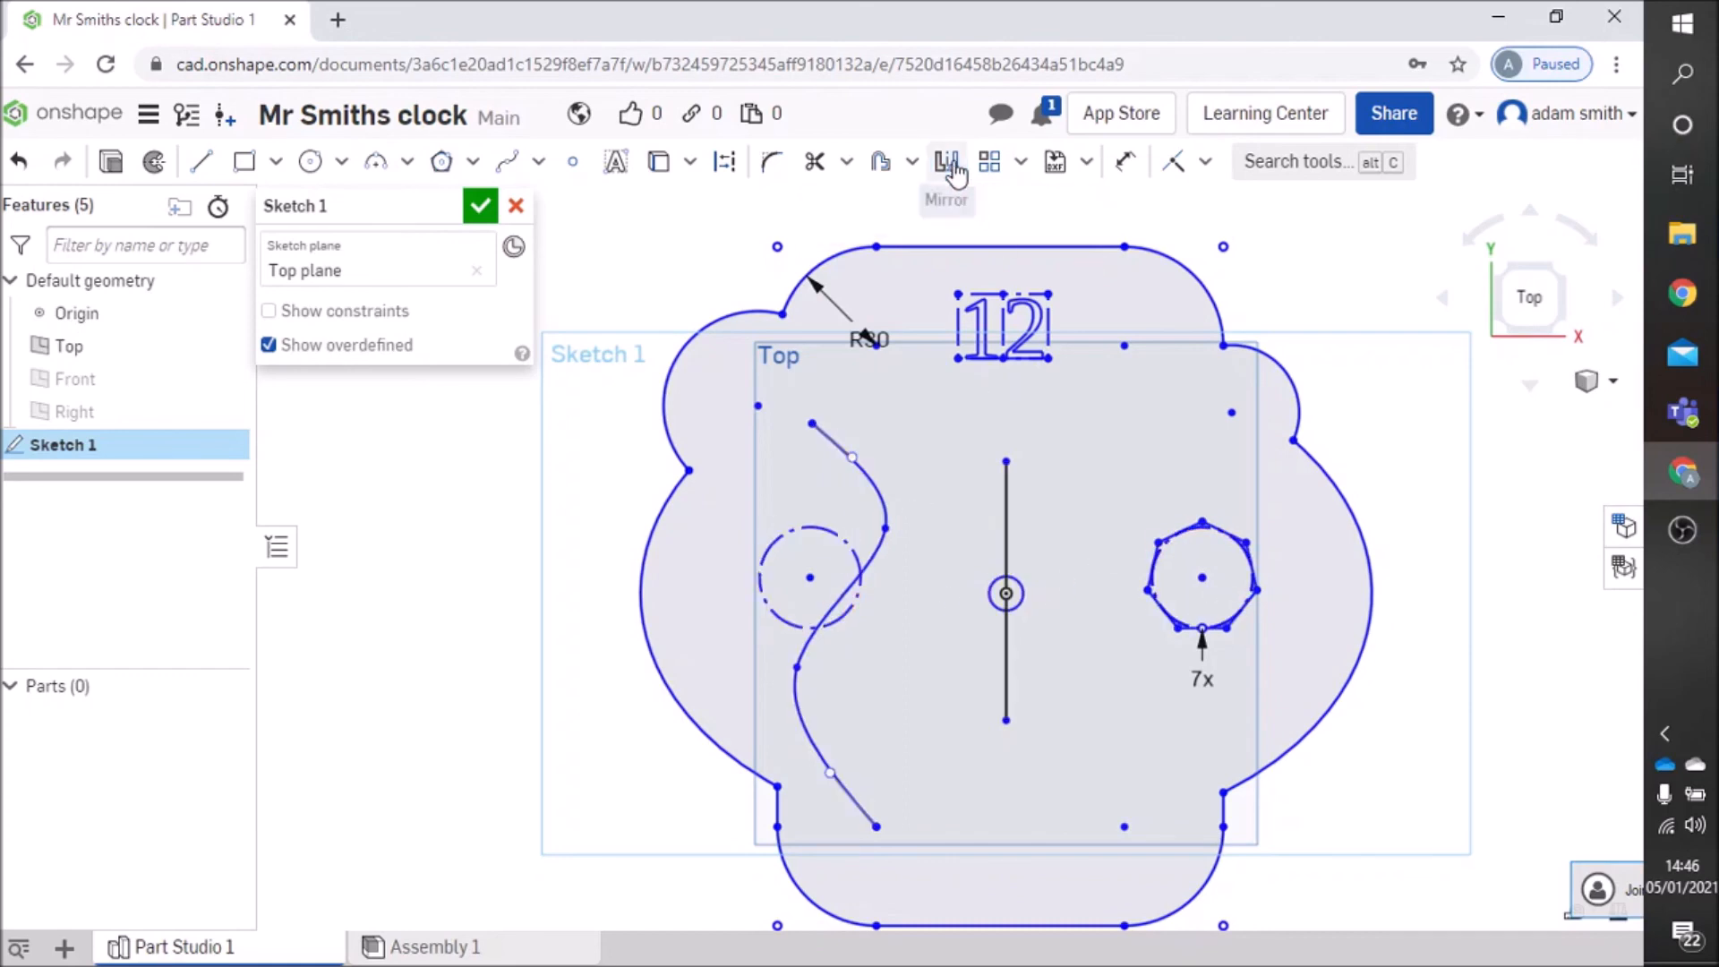
Trim away all segments of the vertical mirror line, including the piece inside the small center circle
{"action": "left_click", "coordinate": [814, 163]}
{"action": "left_click", "coordinate": [1005, 500]}
{"action": "left_click", "coordinate": [1005, 667]}
{"action": "scroll", "coordinate": [1010, 630], "scroll_direction": "up", "scroll_amount": 2}
{"action": "scroll", "coordinate": [1011, 630], "scroll_direction": "up", "scroll_amount": 4}
{"action": "left_click", "coordinate": [999, 541]}
{"action": "scroll", "coordinate": [994, 550], "scroll_direction": "down", "scroll_amount": 5}
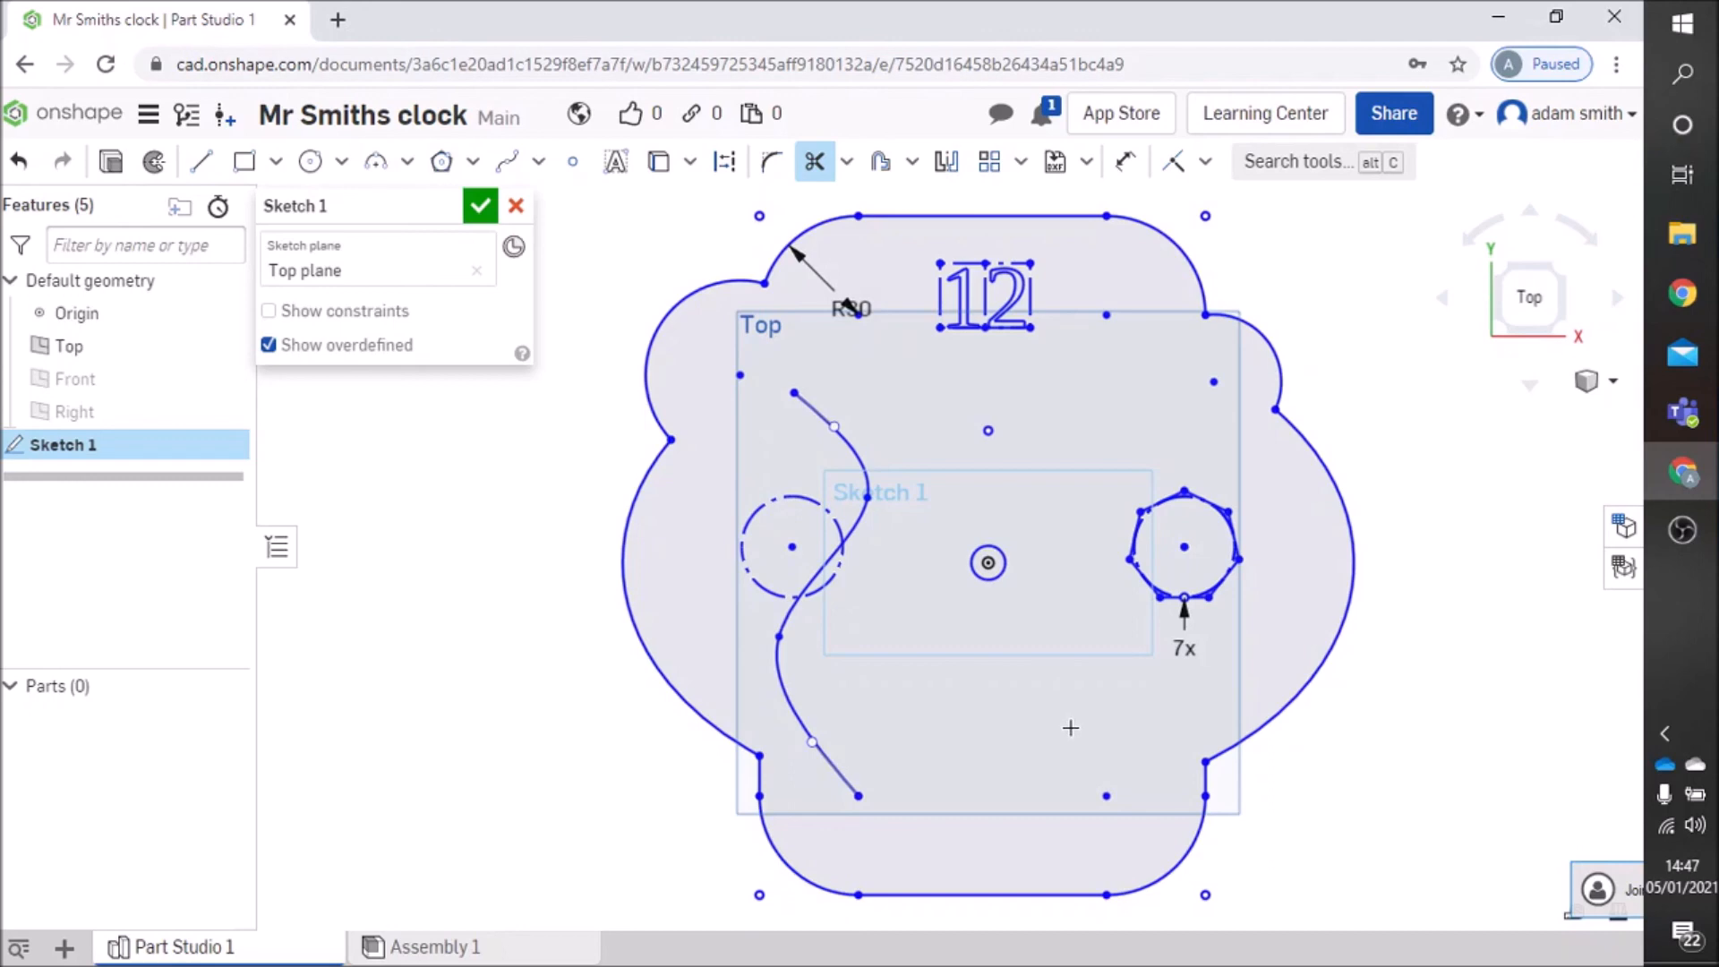
{"action": "scroll", "coordinate": [1025, 713], "scroll_direction": "down", "scroll_amount": 2}
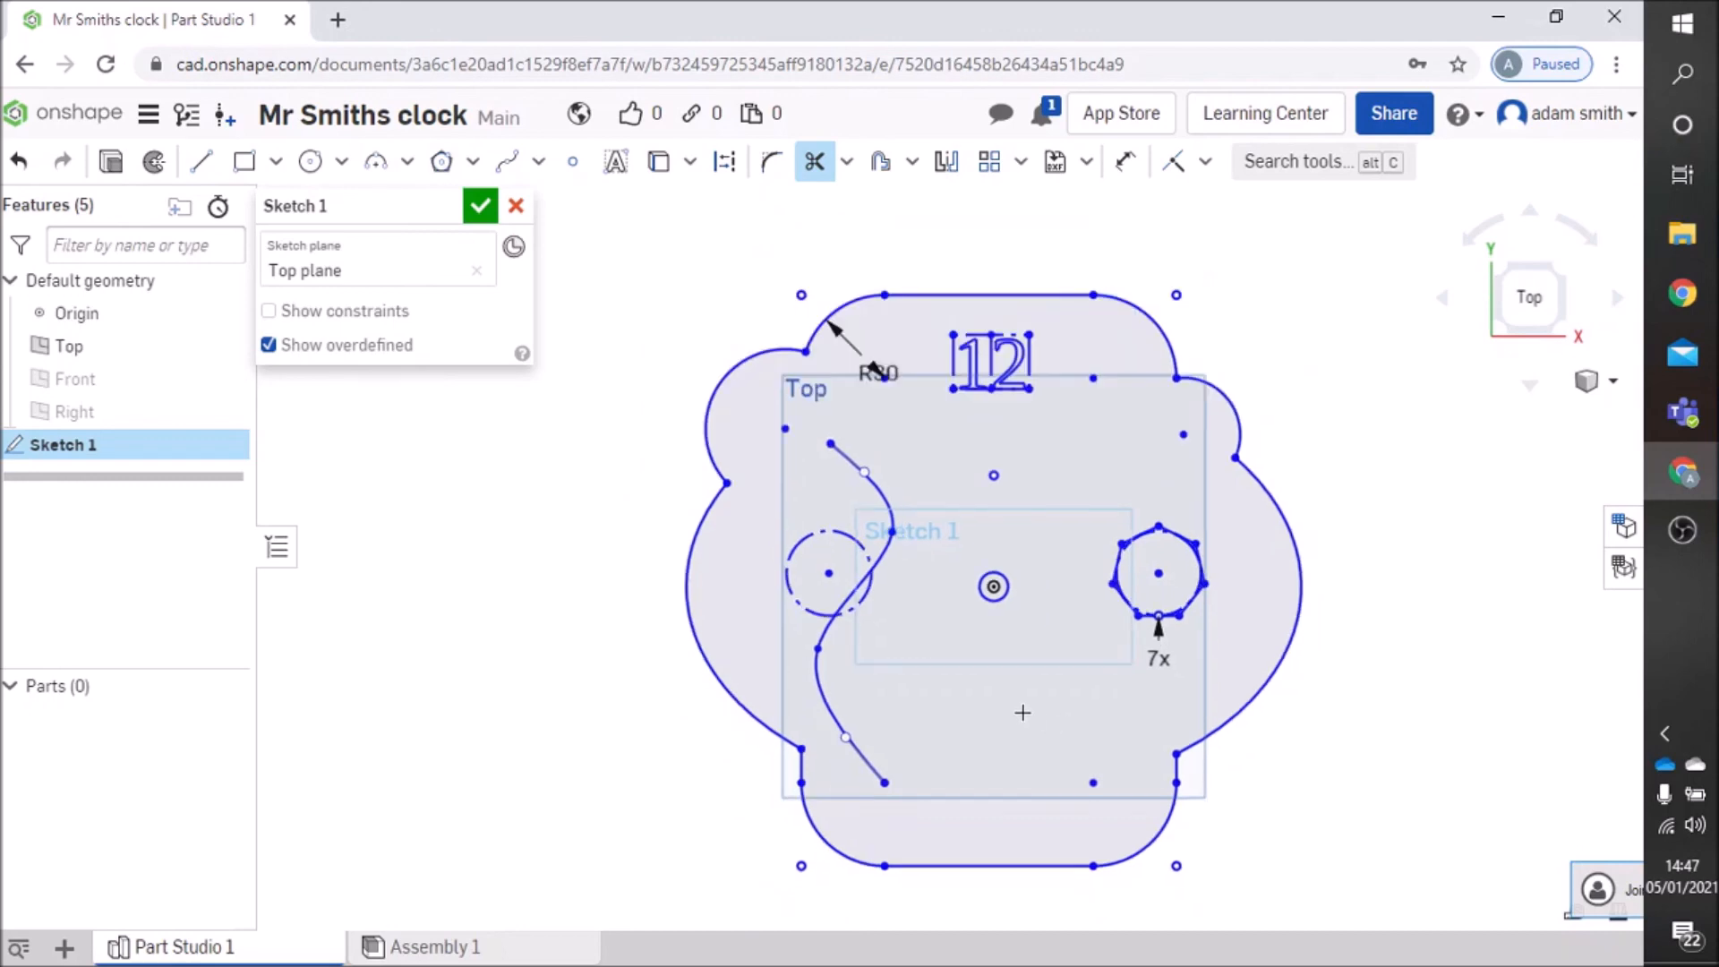